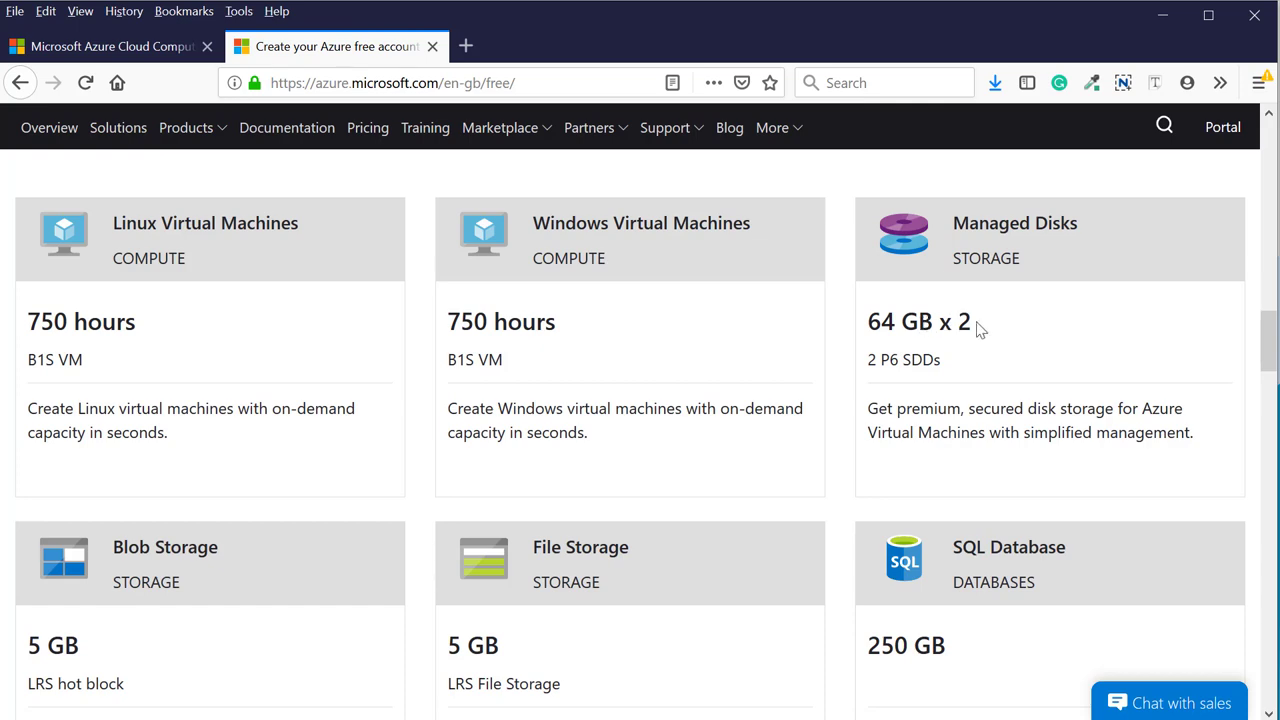
# Review the 12-month free services and the always-free products listed on the Azure free account page
pyautogui.scroll(-3, 983, 456)
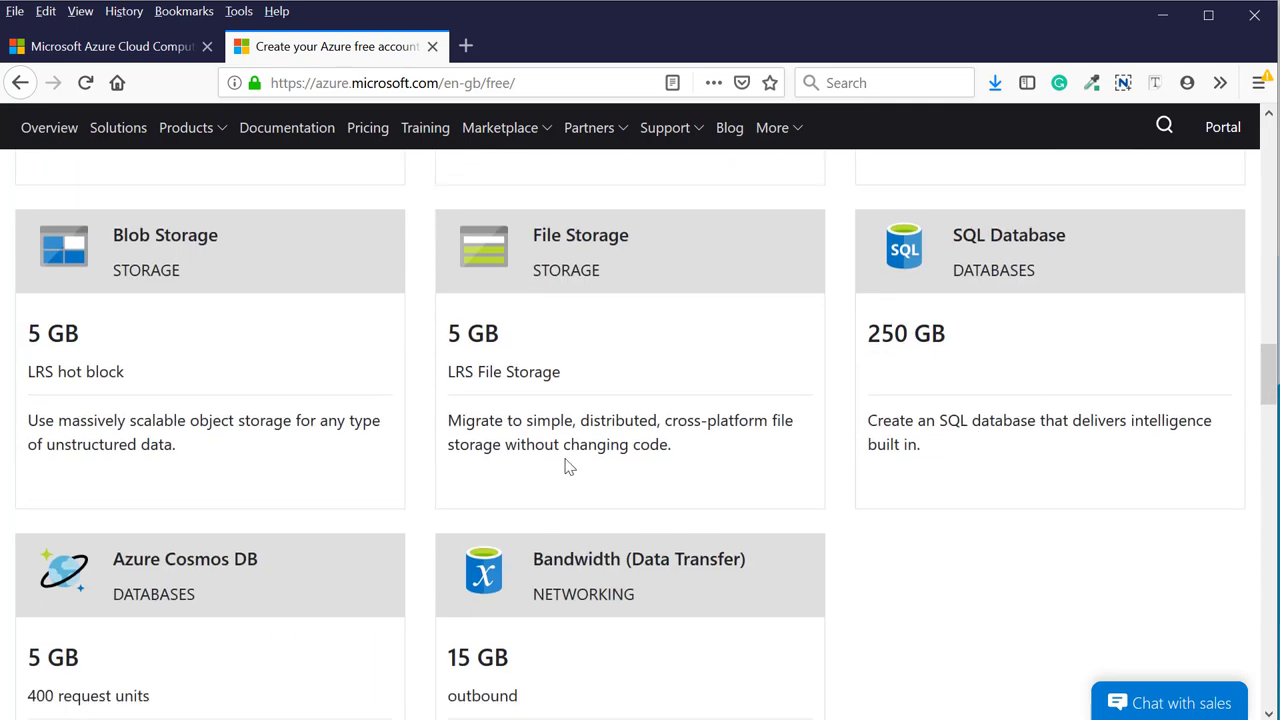
pyautogui.scroll(-9, 593, 490)
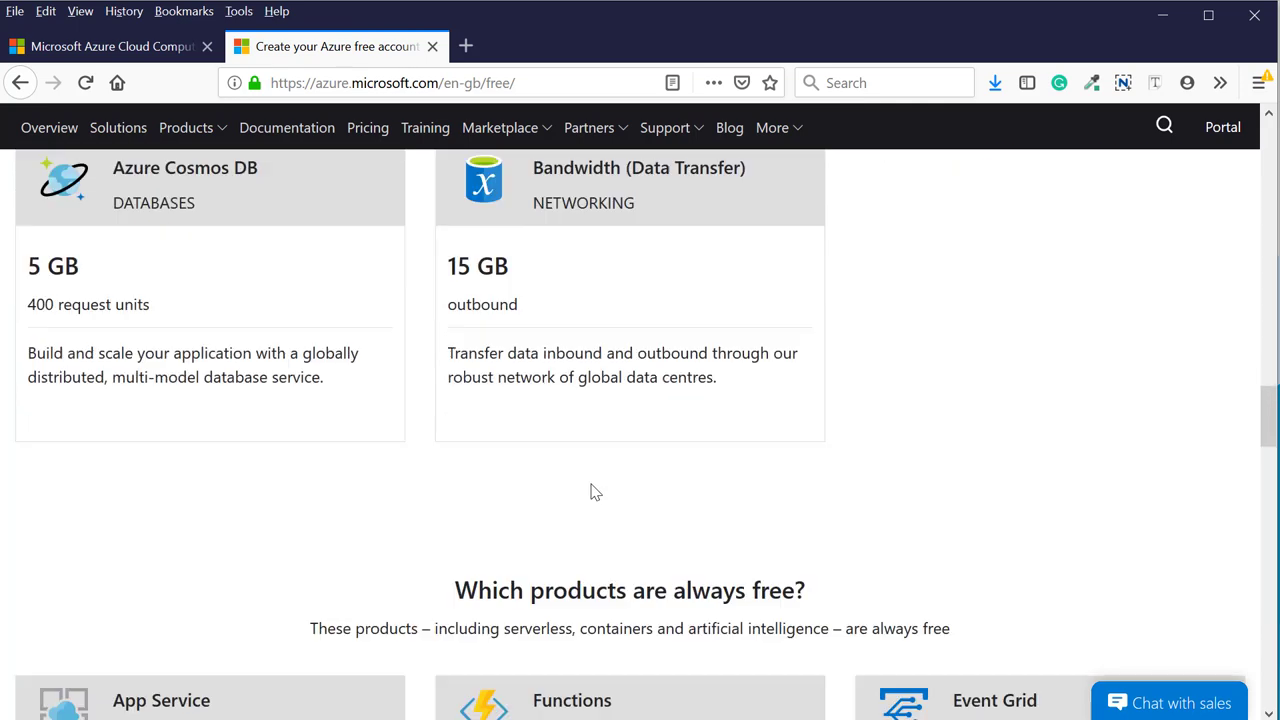
pyautogui.scroll(-10, 596, 492)
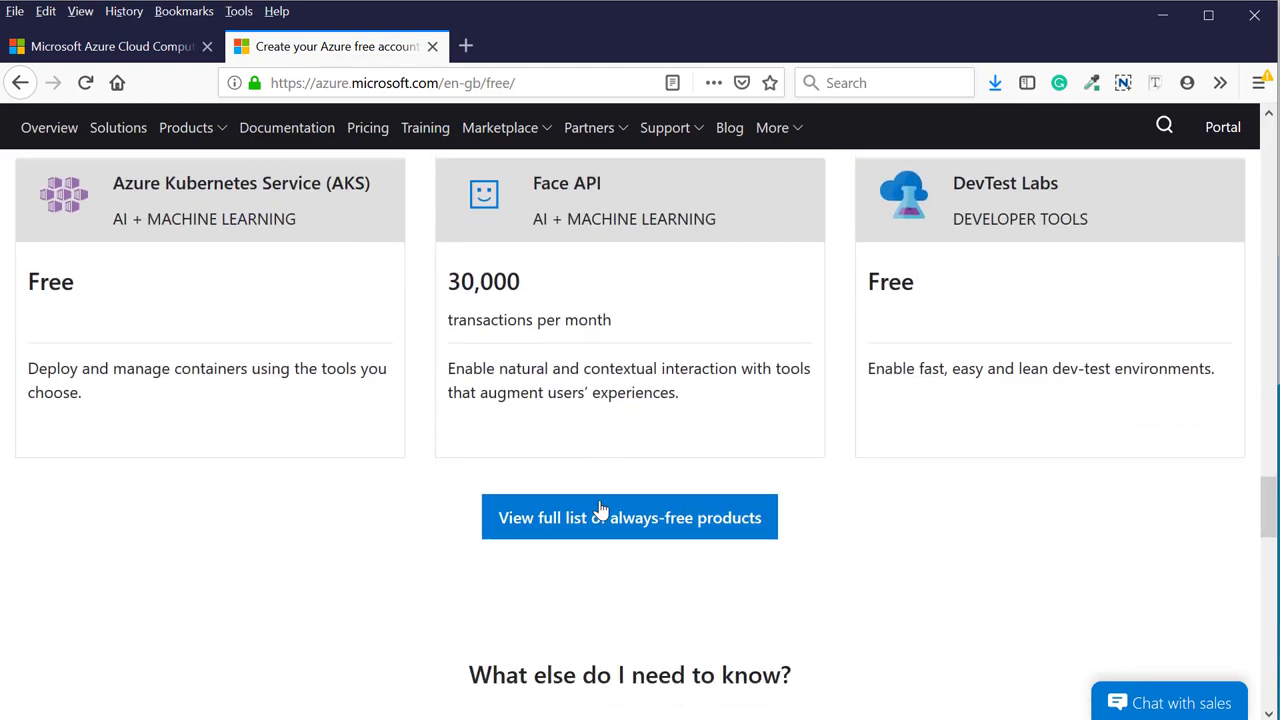
pyautogui.scroll(2, 600, 501)
pyautogui.scroll(20, 600, 501)
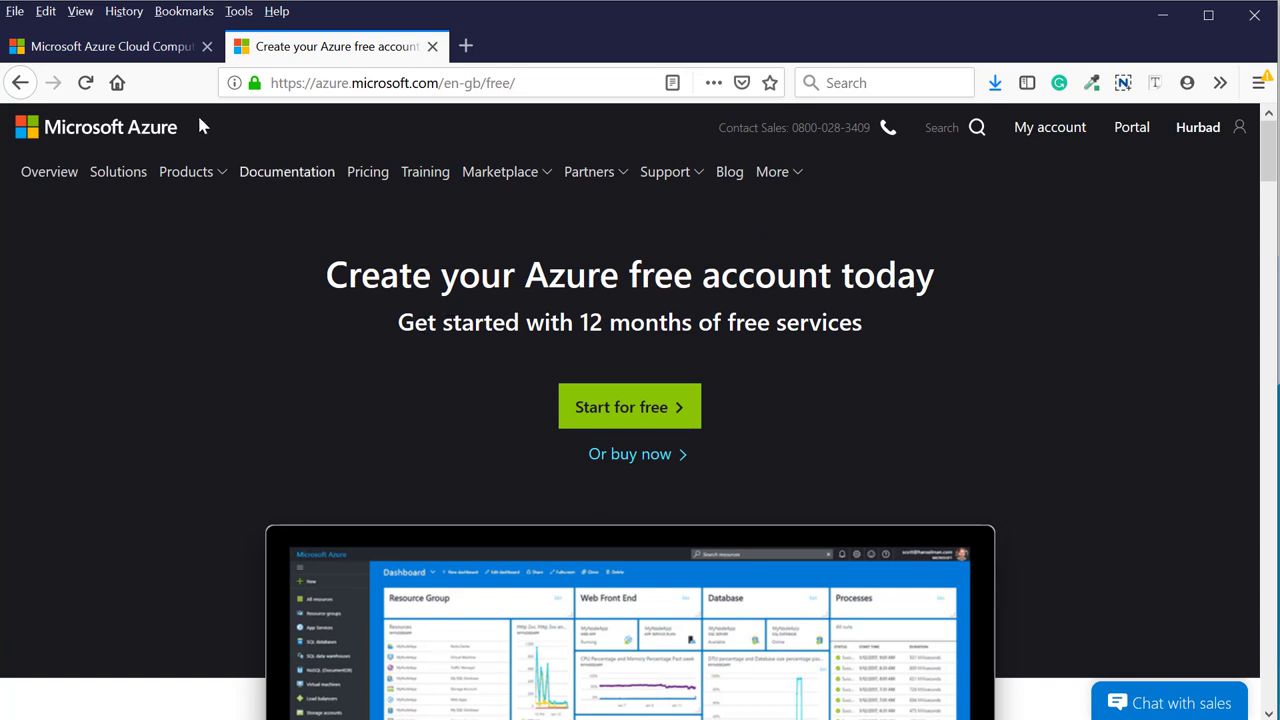
# Go to the Azure portal from the account page, closing the free account page and dismissing the portal's recommendation survey
pyautogui.click(150, 46)
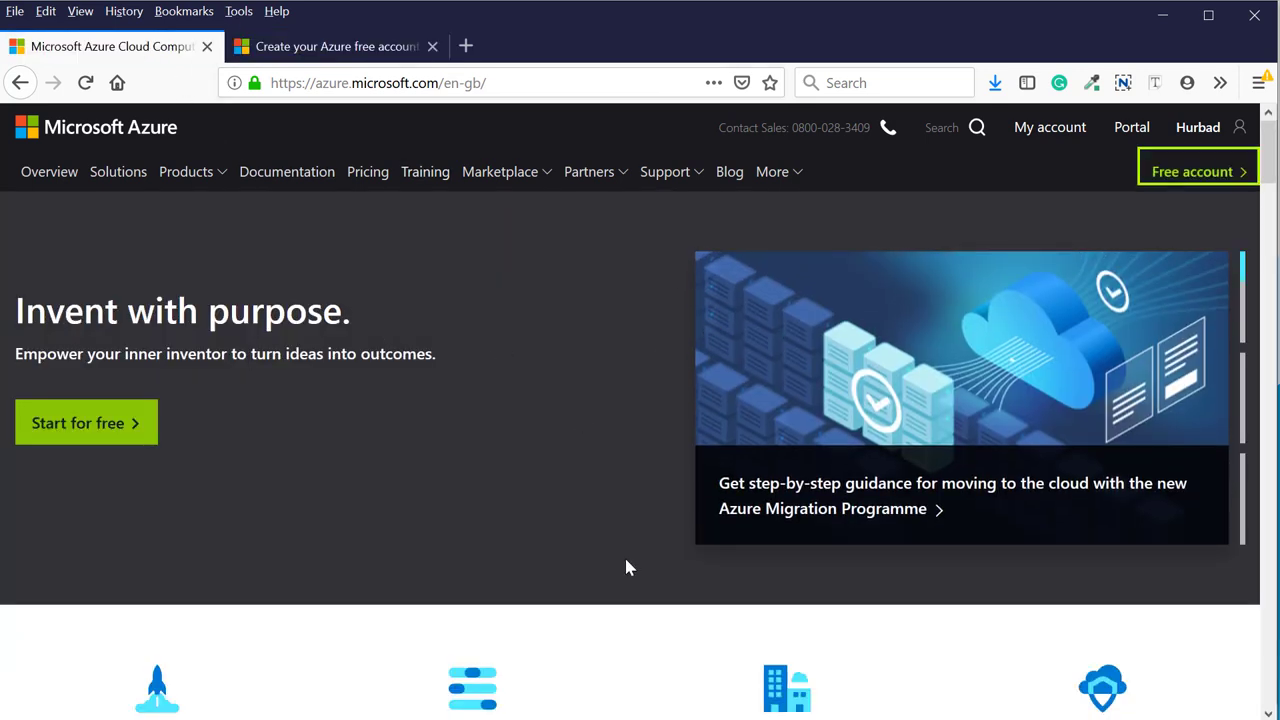
pyautogui.click(1065, 133)
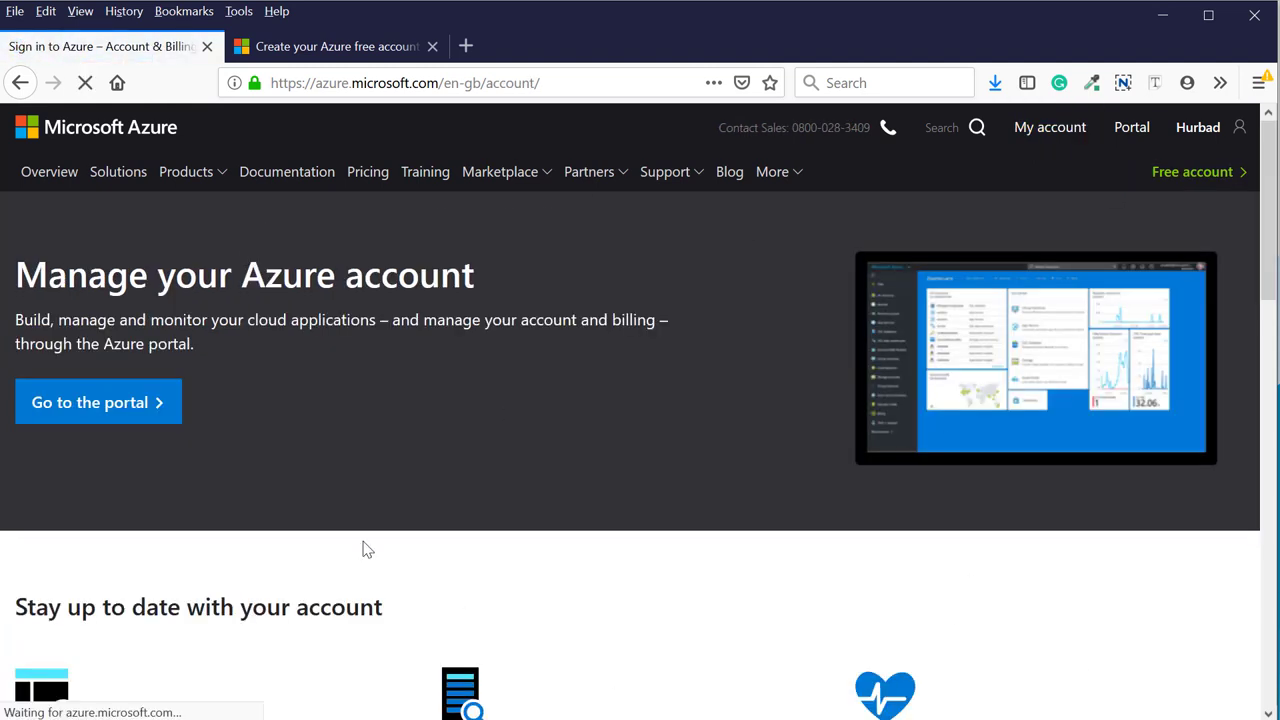
pyautogui.click(128, 420)
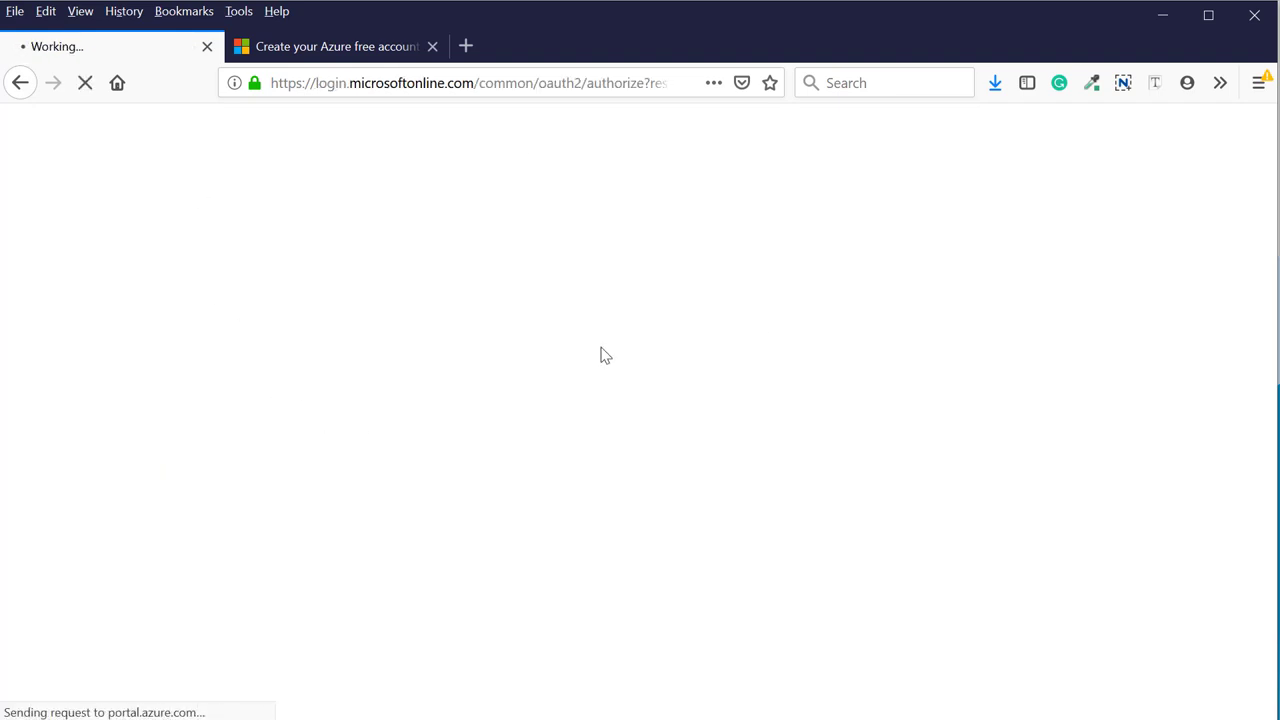
pyautogui.click(432, 47)
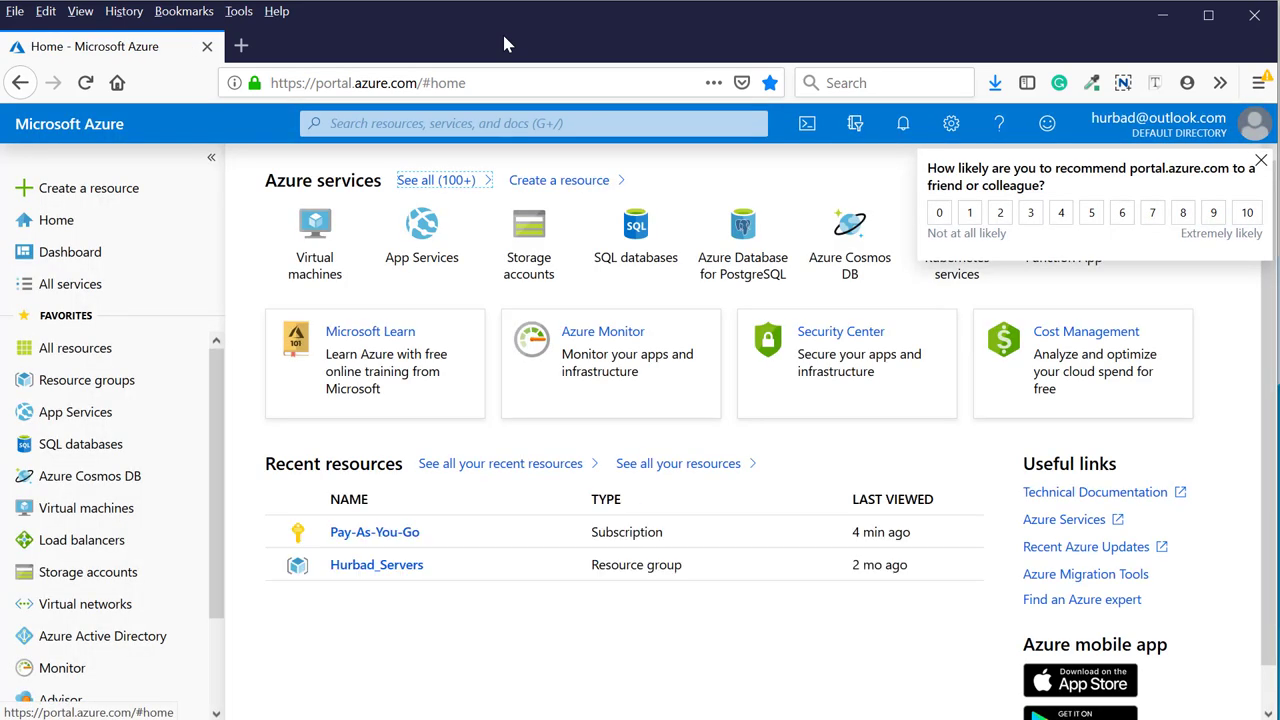
pyautogui.click(1261, 162)
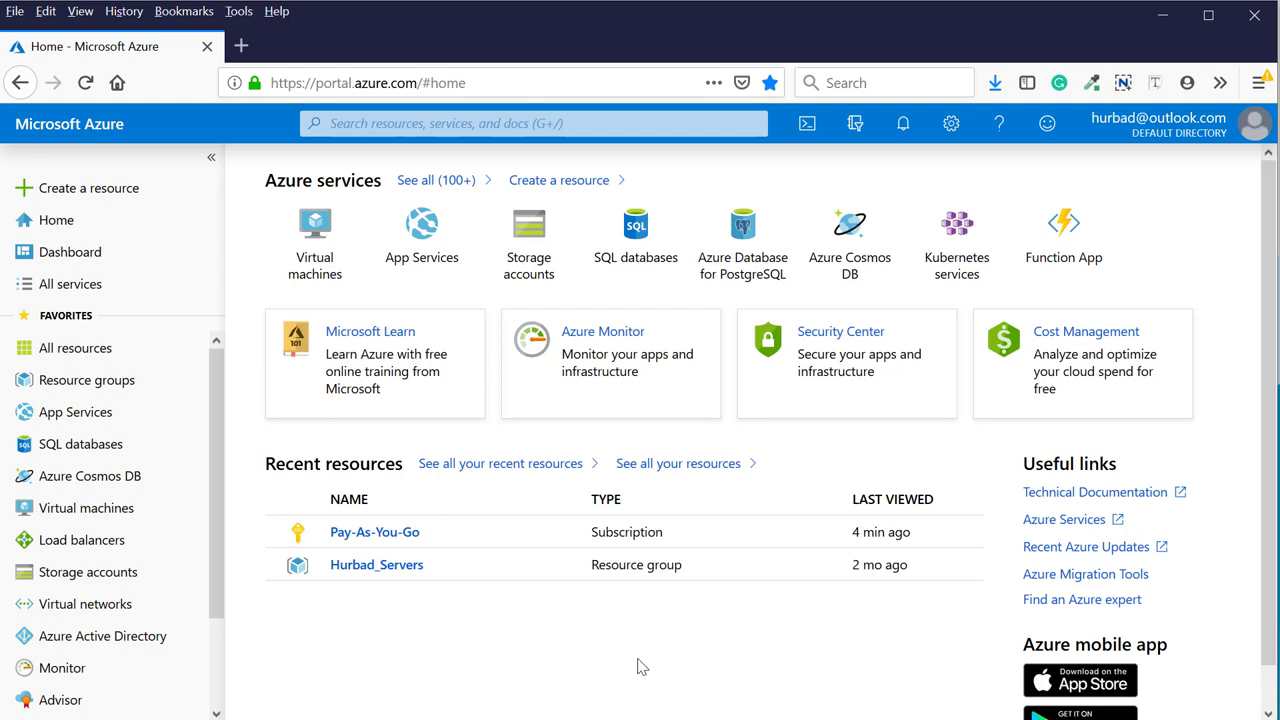
# Search the portal for "sub", open the Subscriptions service and start adding a new subscription
pyautogui.click(368, 126)
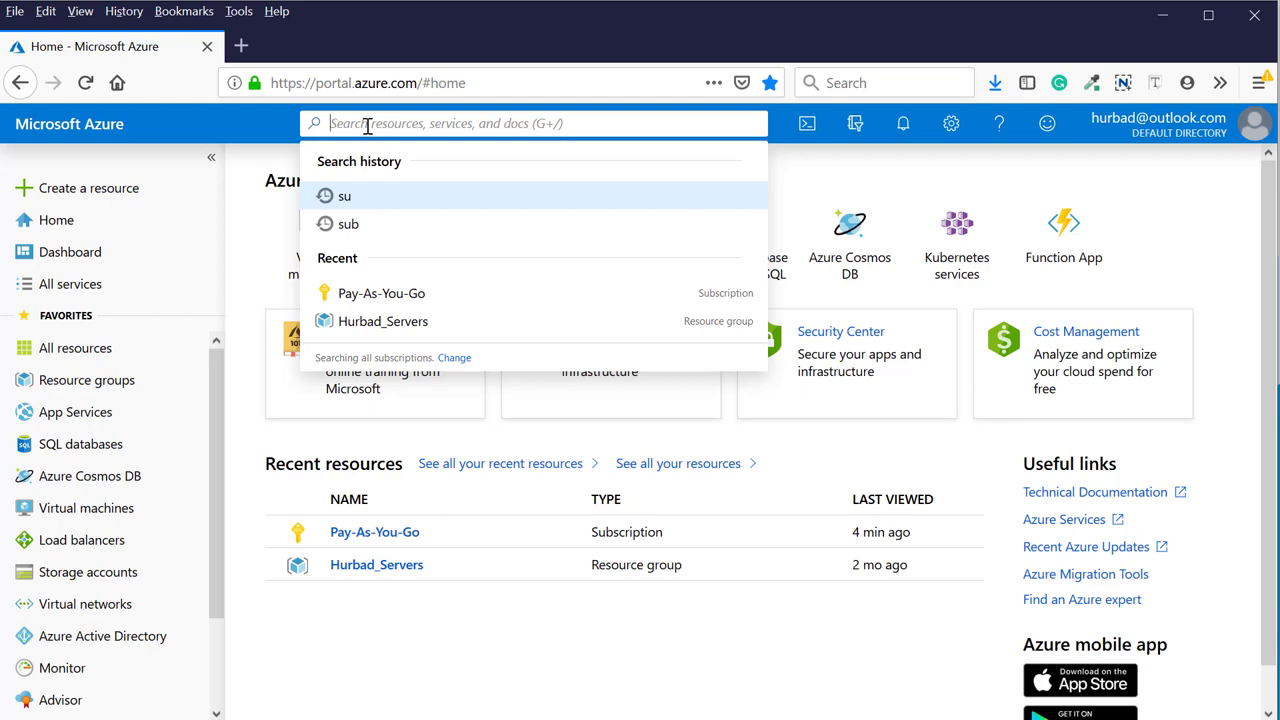
pyautogui.write('sub')
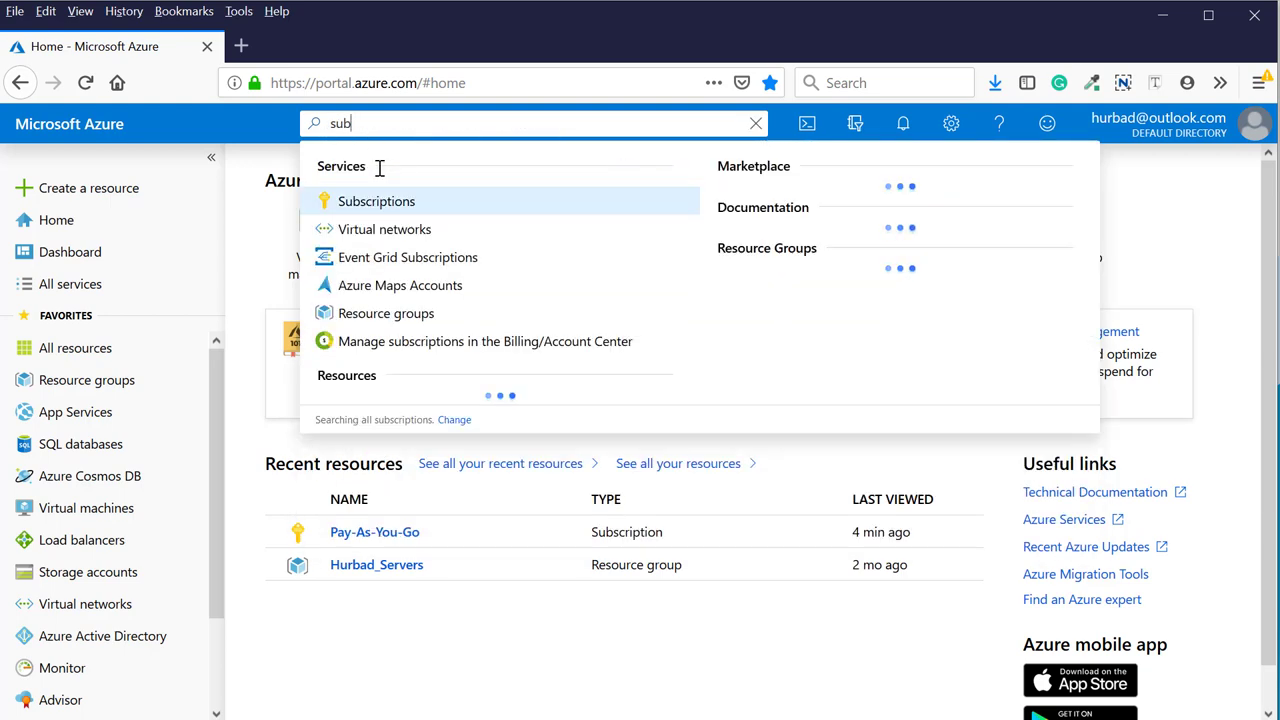
pyautogui.click(378, 203)
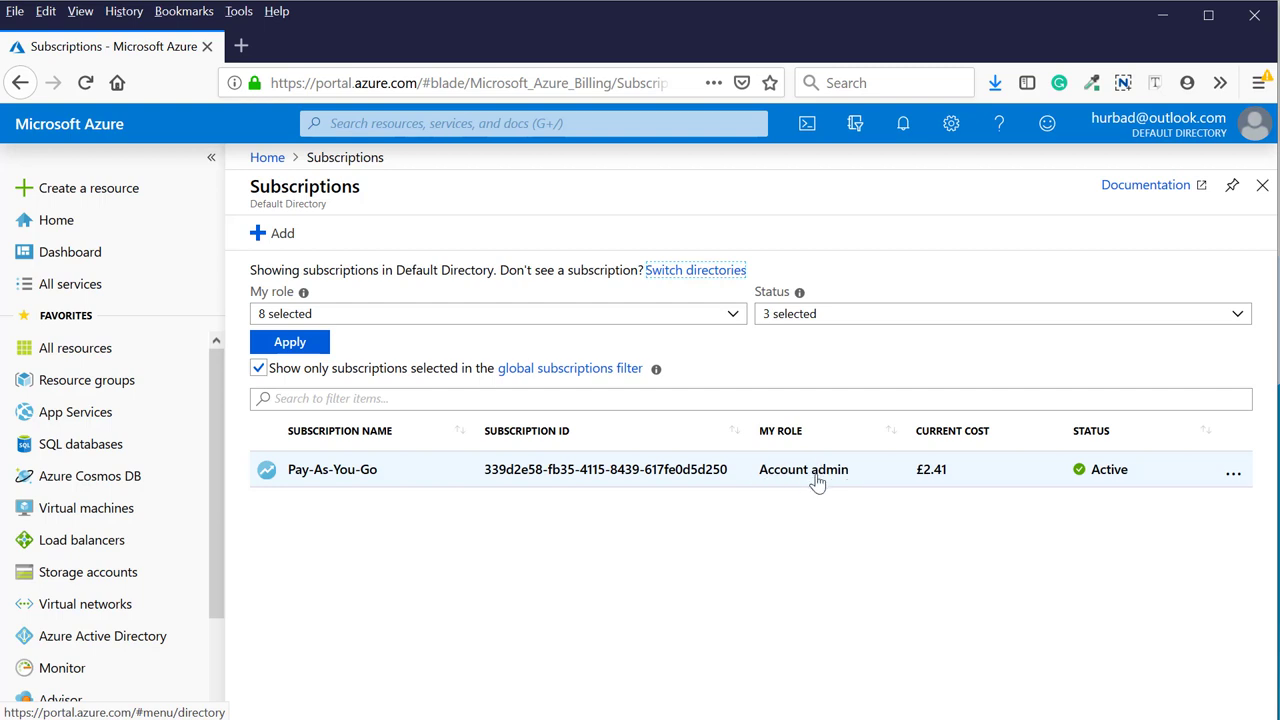
pyautogui.click(272, 234)
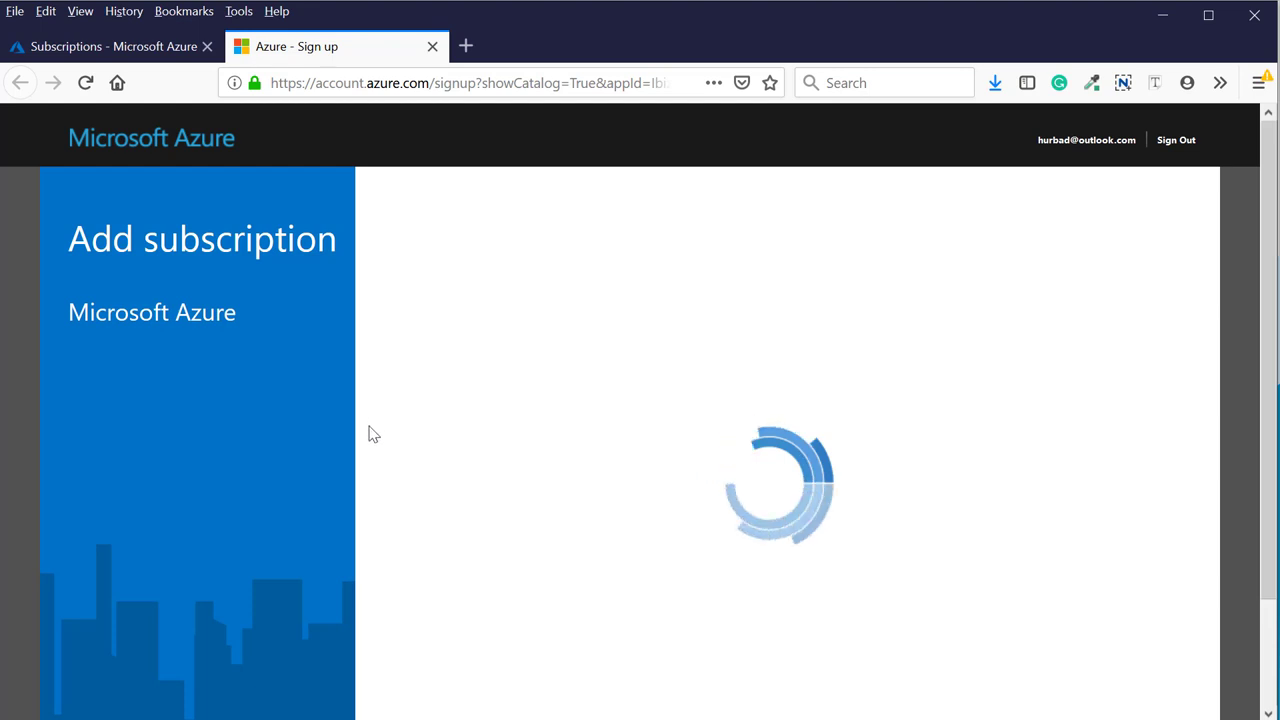
pyautogui.click(143, 52)
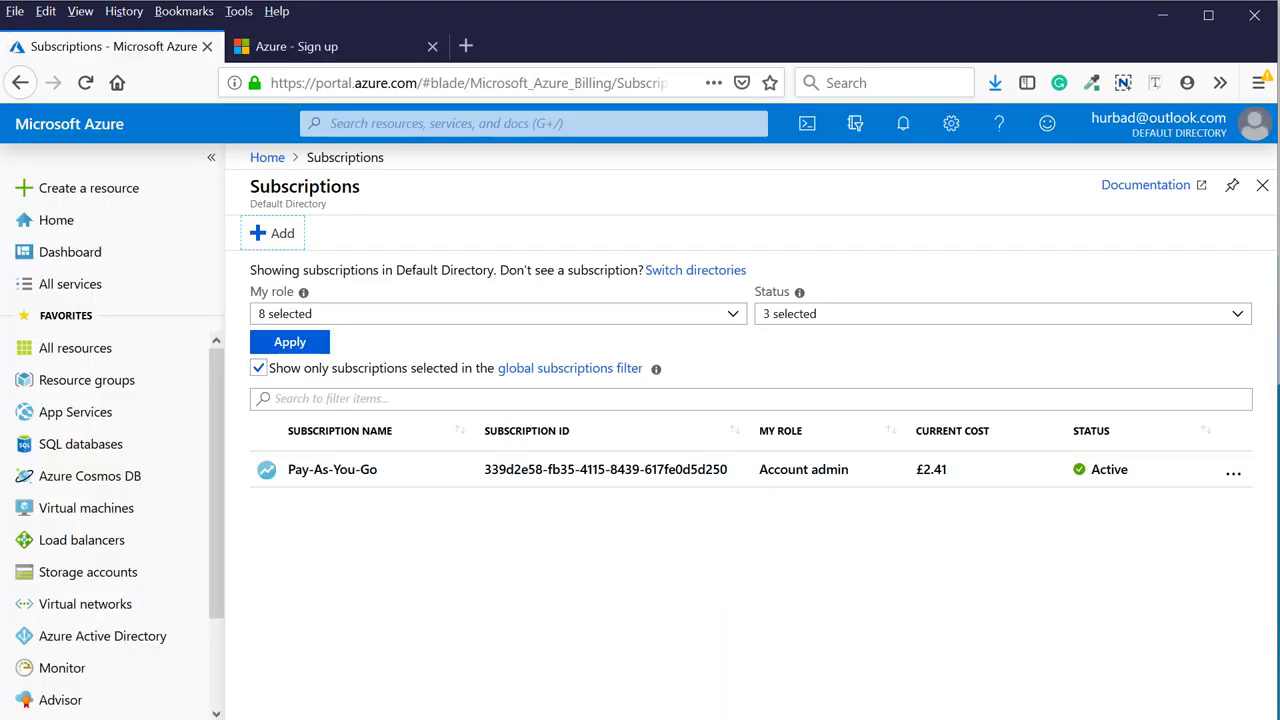
pyautogui.moveTo(635, 244); pyautogui.dragTo(268, 350)
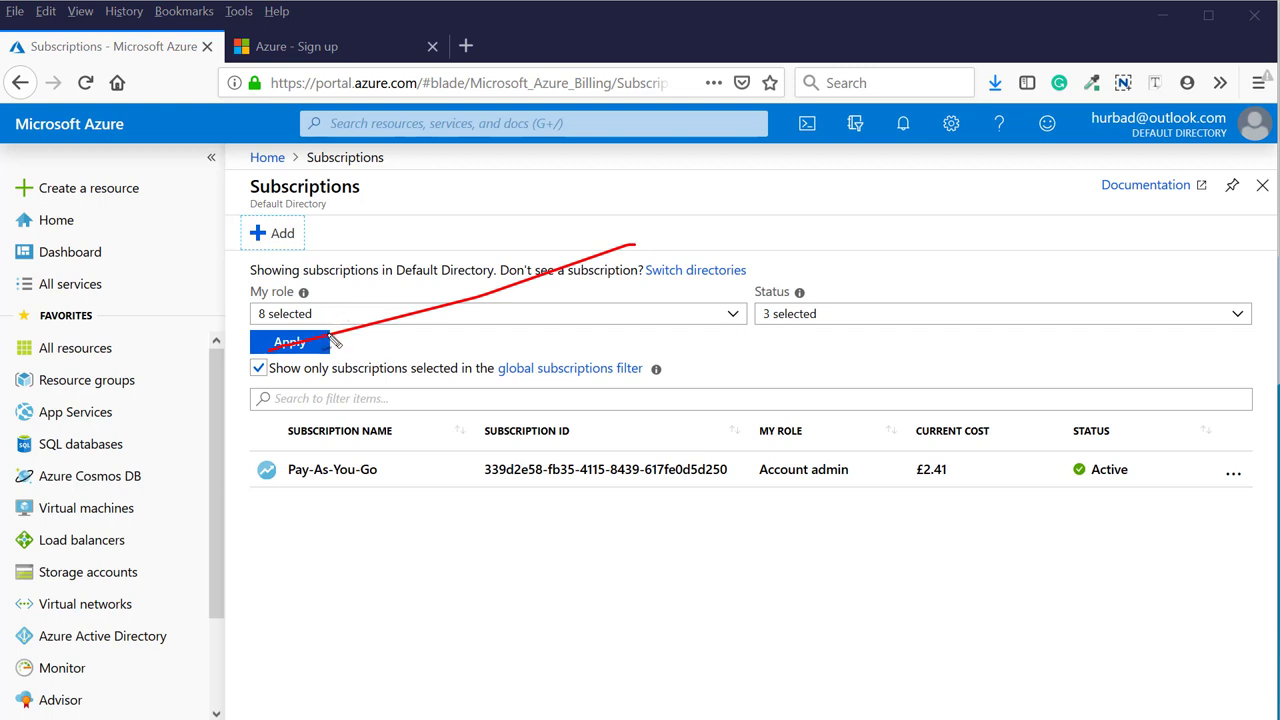
pyautogui.moveTo(300, 226); pyautogui.dragTo(262, 234)
pyautogui.moveTo(362, 227); pyautogui.dragTo(304, 230)
pyautogui.moveTo(1033, 228)
pyautogui.mouseDown()
pyautogui.moveTo(1085, 238)
pyautogui.moveTo(1016, 265)
pyautogui.moveTo(1030, 230)
pyautogui.mouseUp()
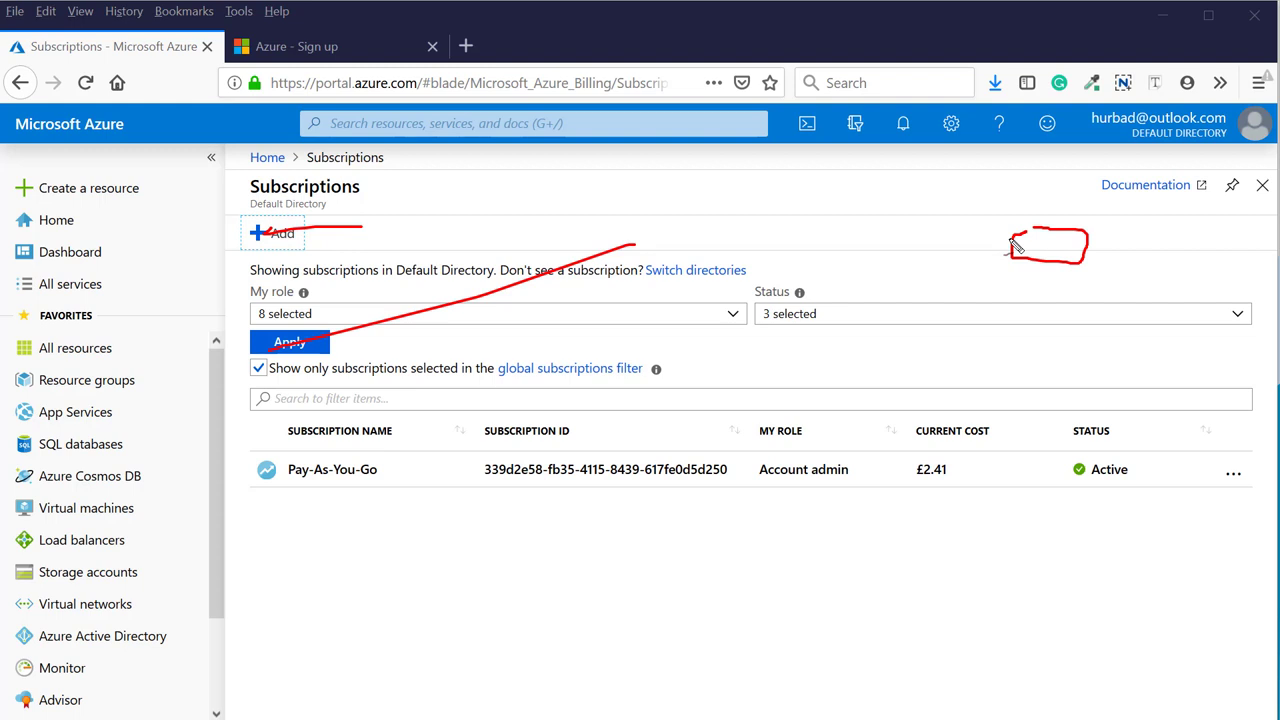
pyautogui.press('Escape')
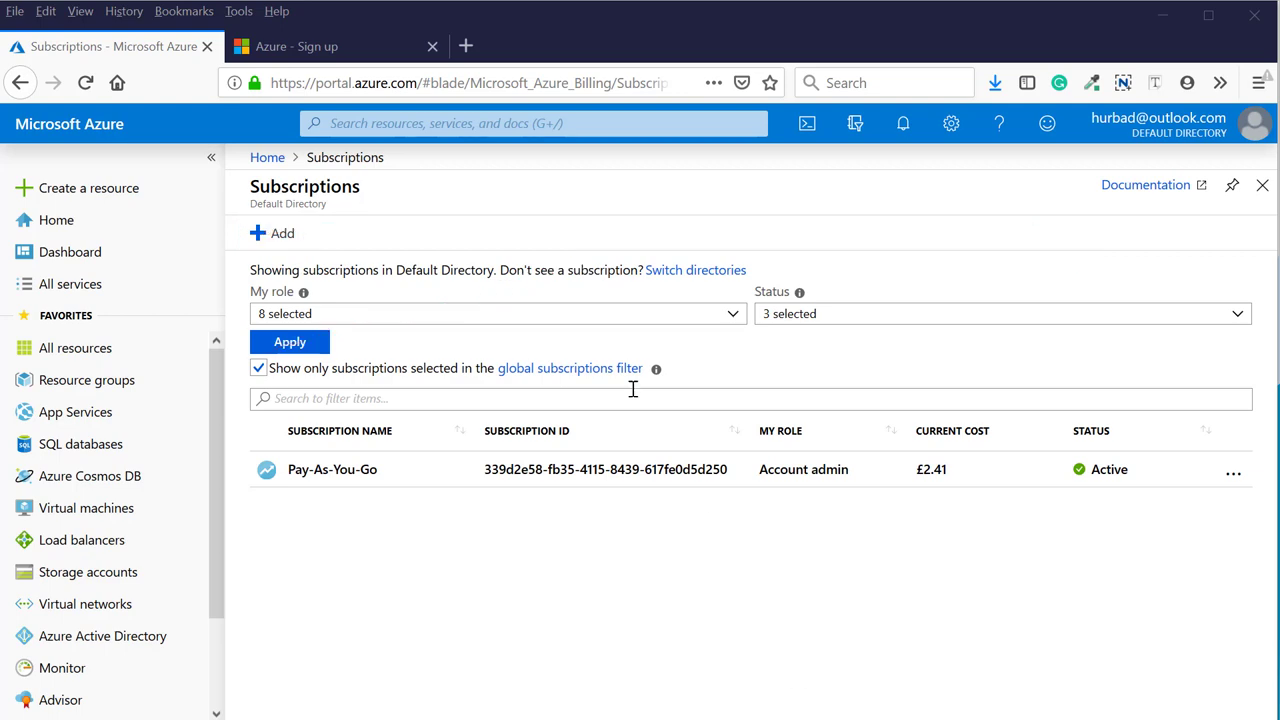
# Return to the Azure sign-up page and select the Pay-As-You-Go offer for the new subscription
pyautogui.click(296, 46)
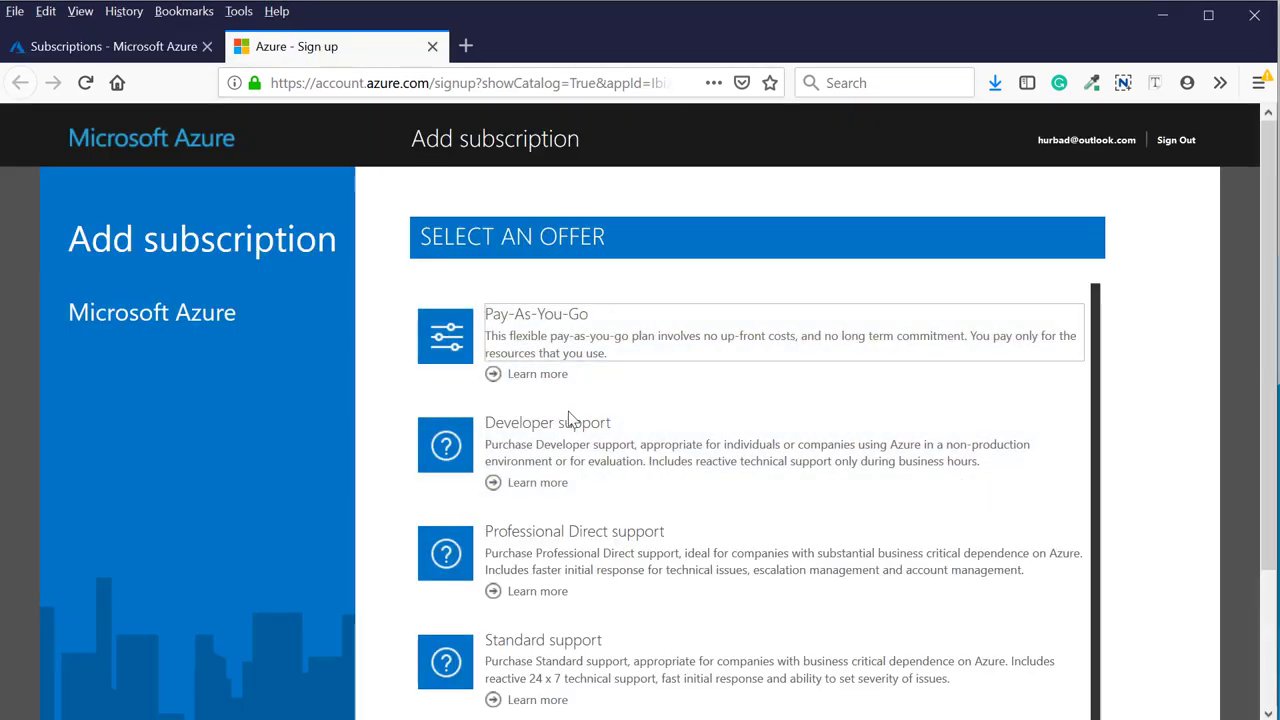
pyautogui.click(652, 372)
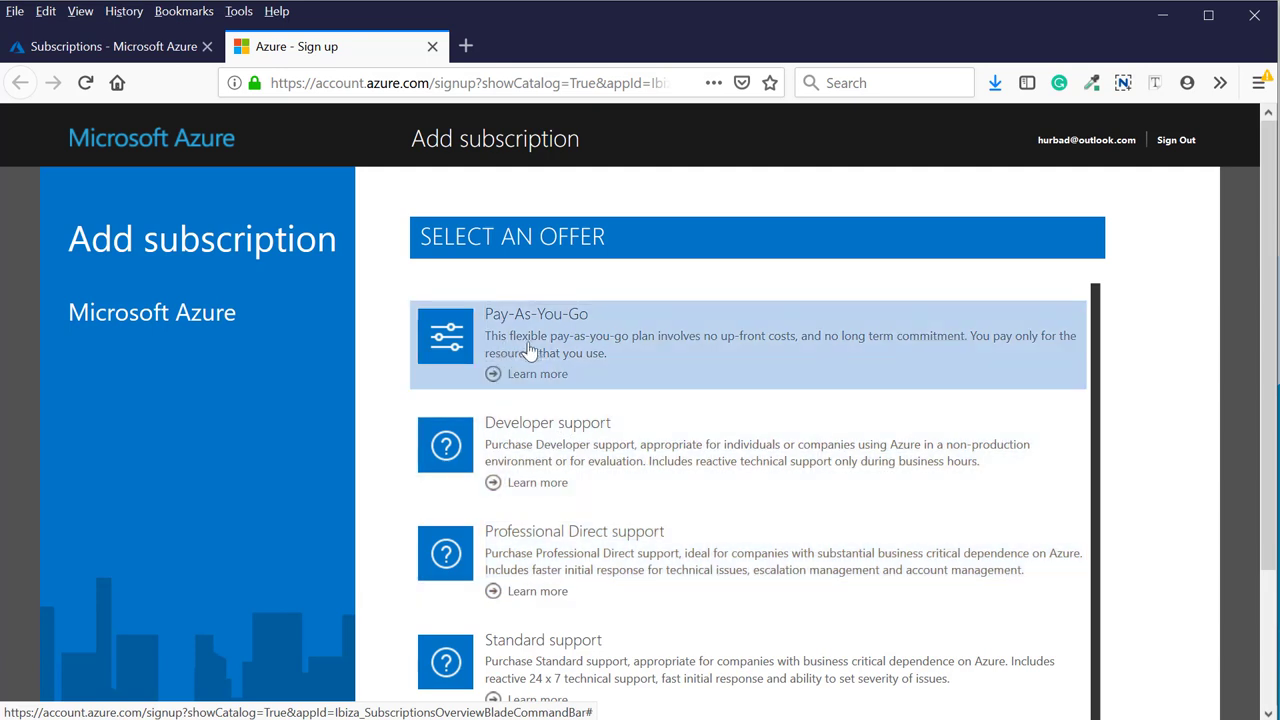
pyautogui.click(535, 343)
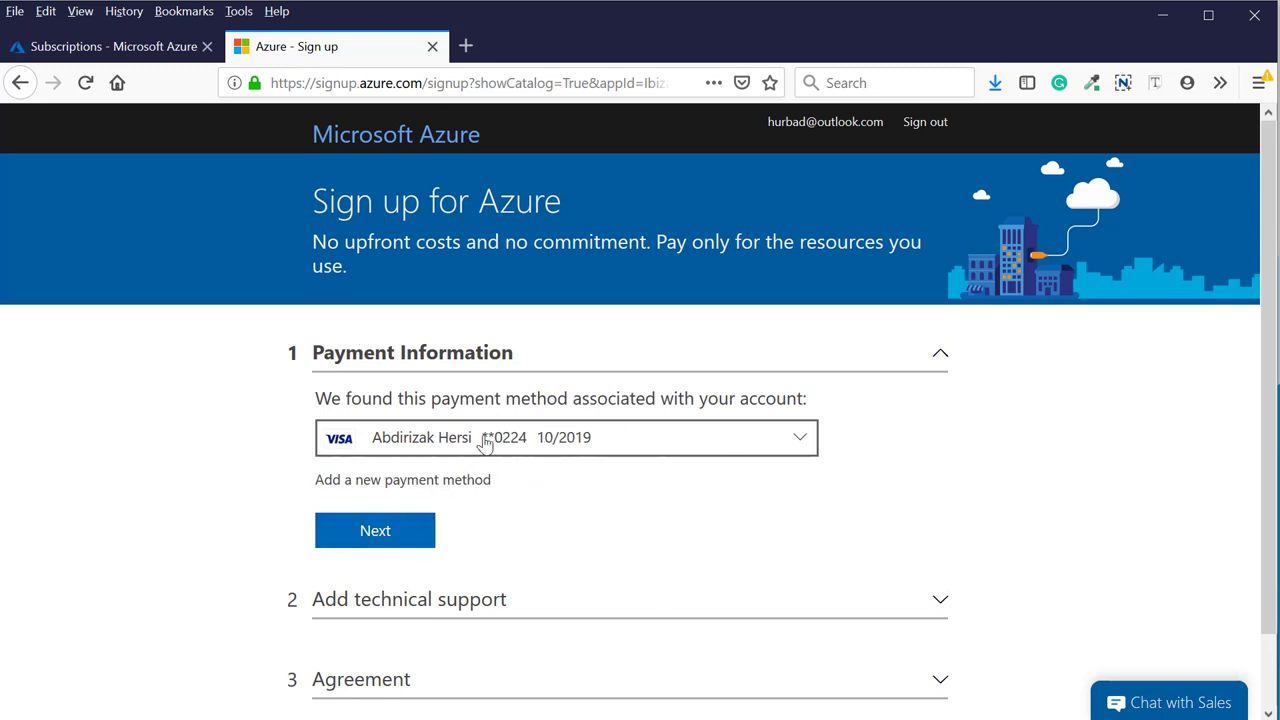
# Open the form for a new payment method and review its card and billing address fields
pyautogui.click(428, 482)
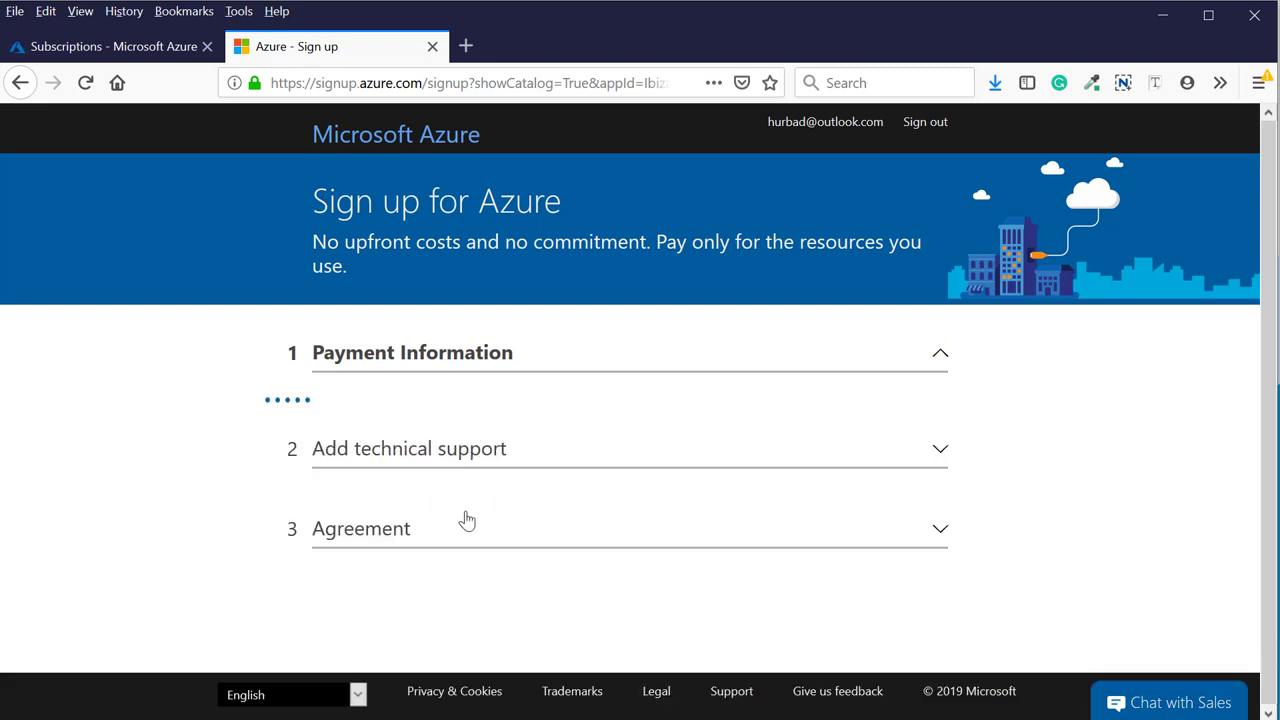
pyautogui.scroll(-5, 451, 474)
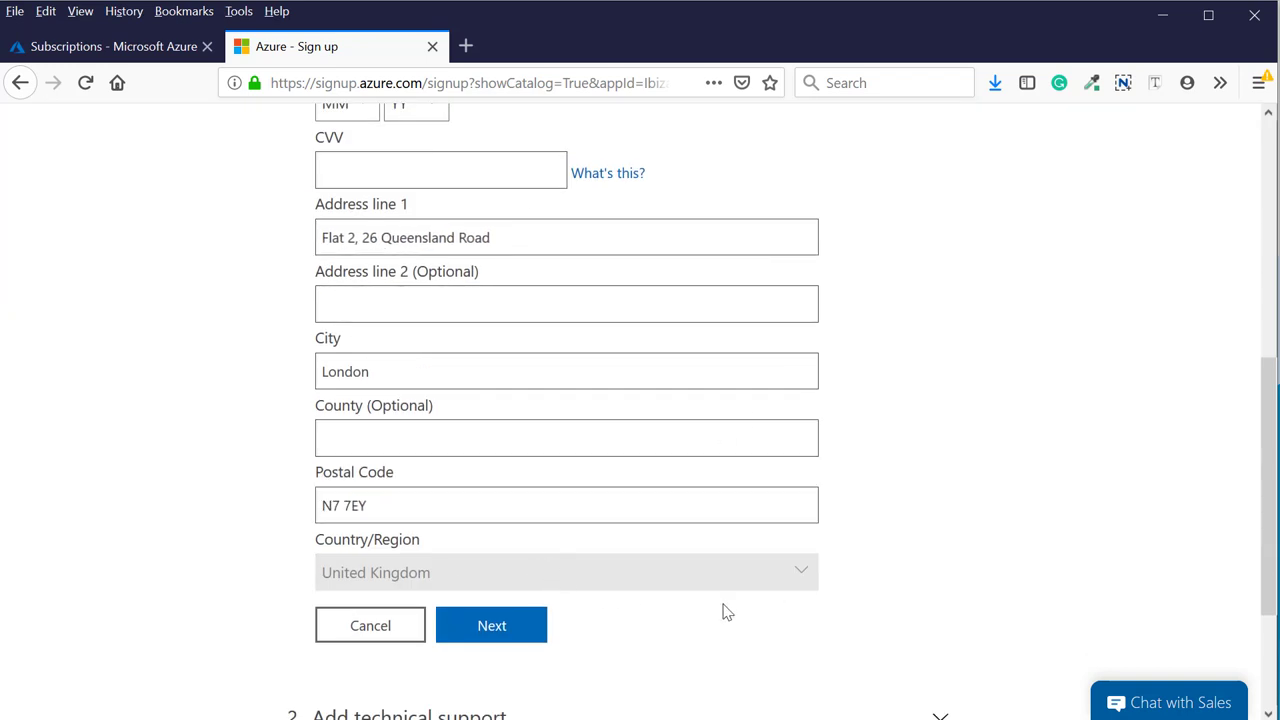
pyautogui.scroll(-2, 723, 608)
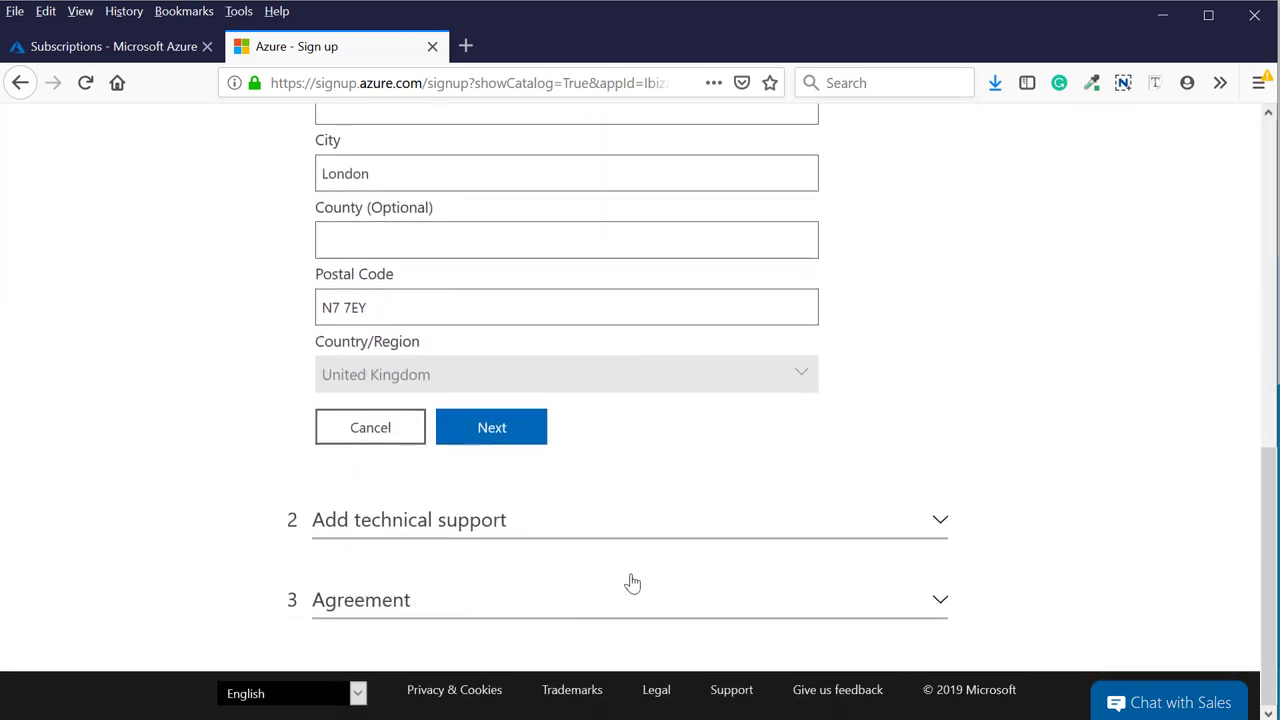
pyautogui.scroll(7, 629, 588)
pyautogui.scroll(-4, 643, 514)
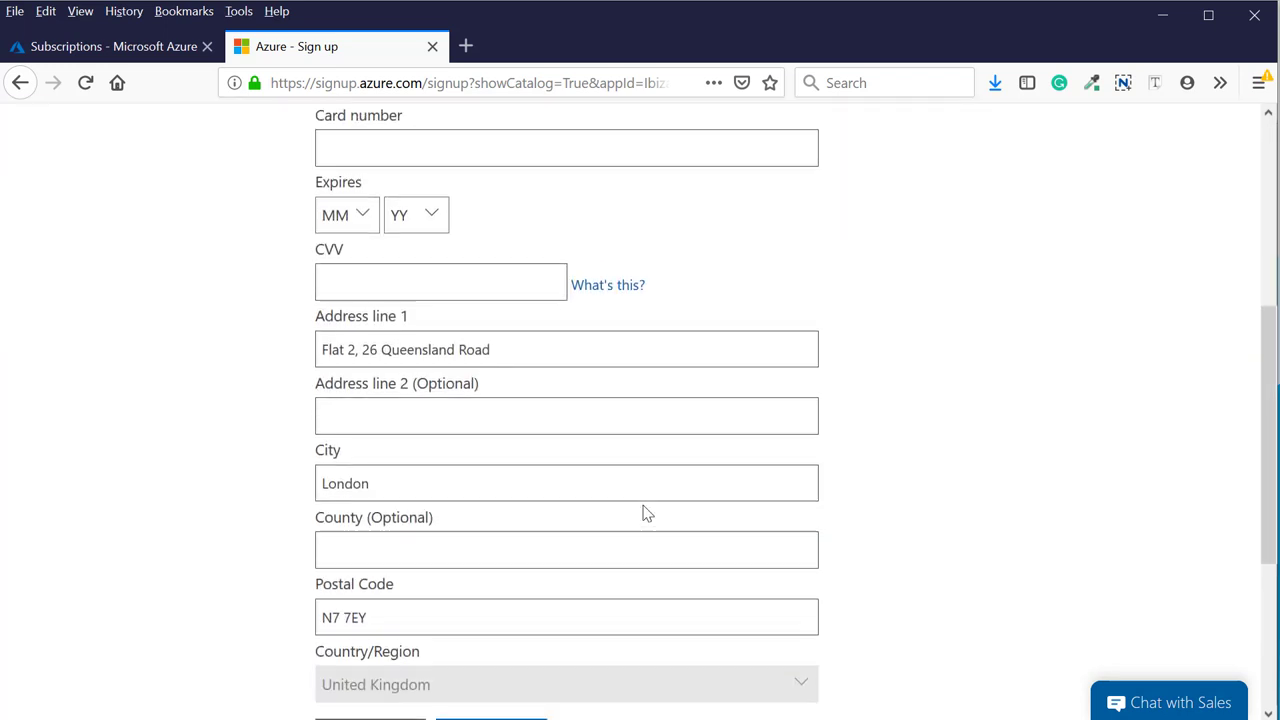
pyautogui.scroll(3, 647, 513)
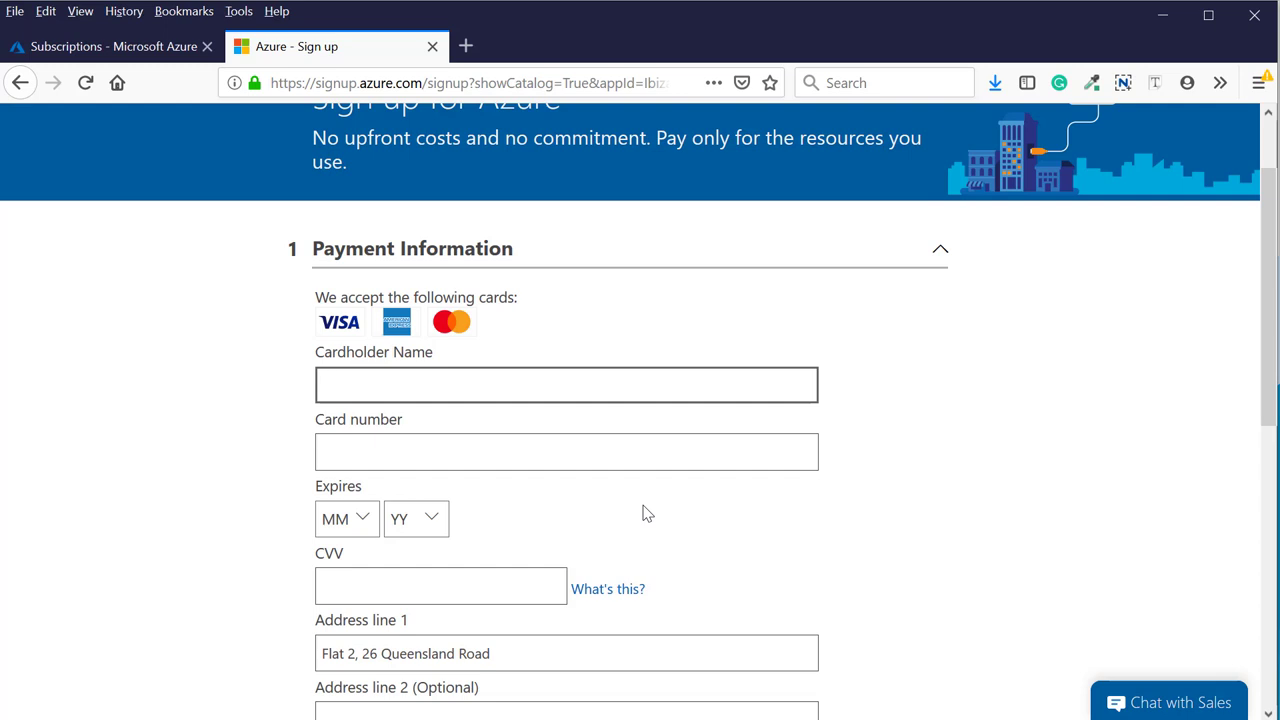
pyautogui.scroll(-5, 655, 515)
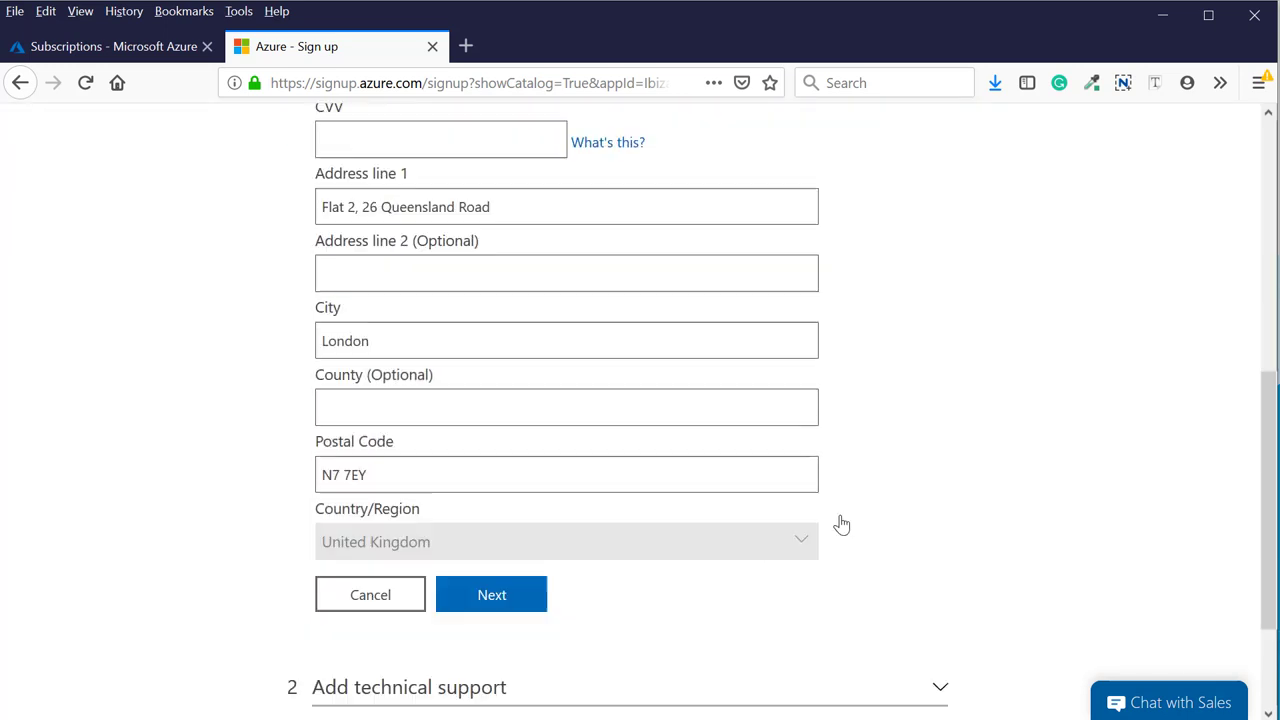
pyautogui.scroll(-5, 770, 547)
# Cancel adding the new payment method and return to the payment card saved on the account
pyautogui.click(454, 596)
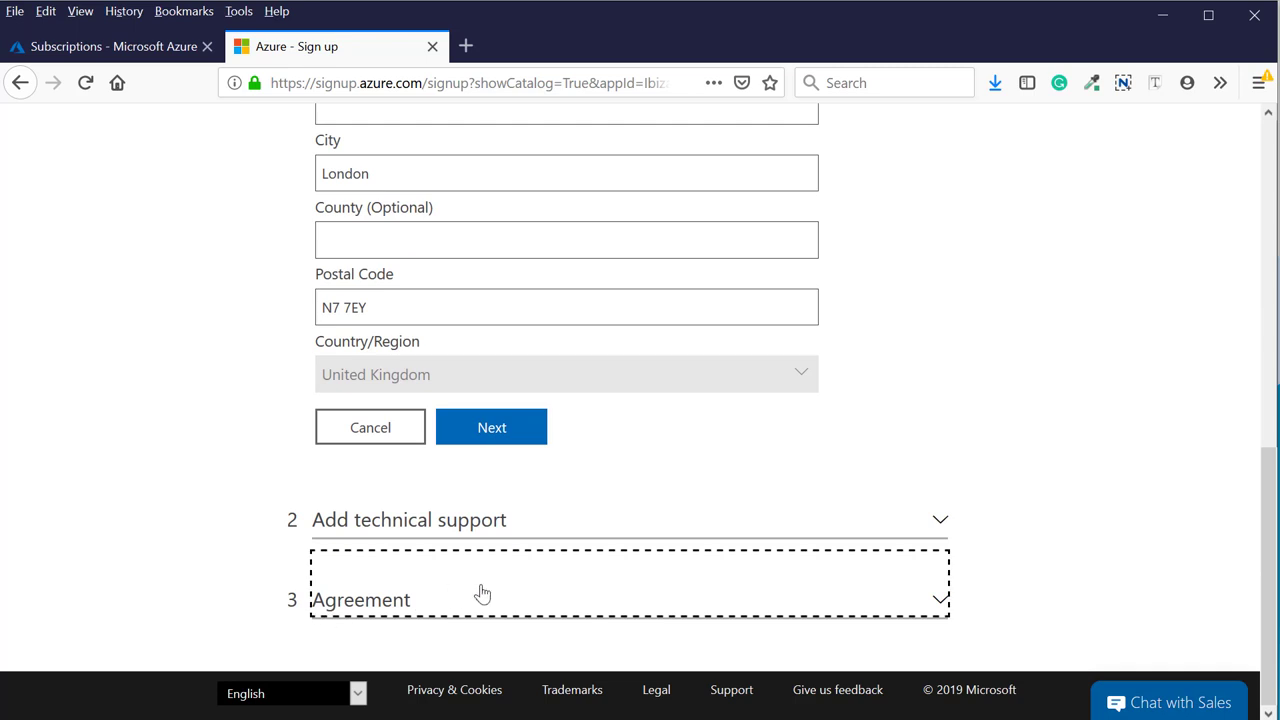
pyautogui.click(531, 557)
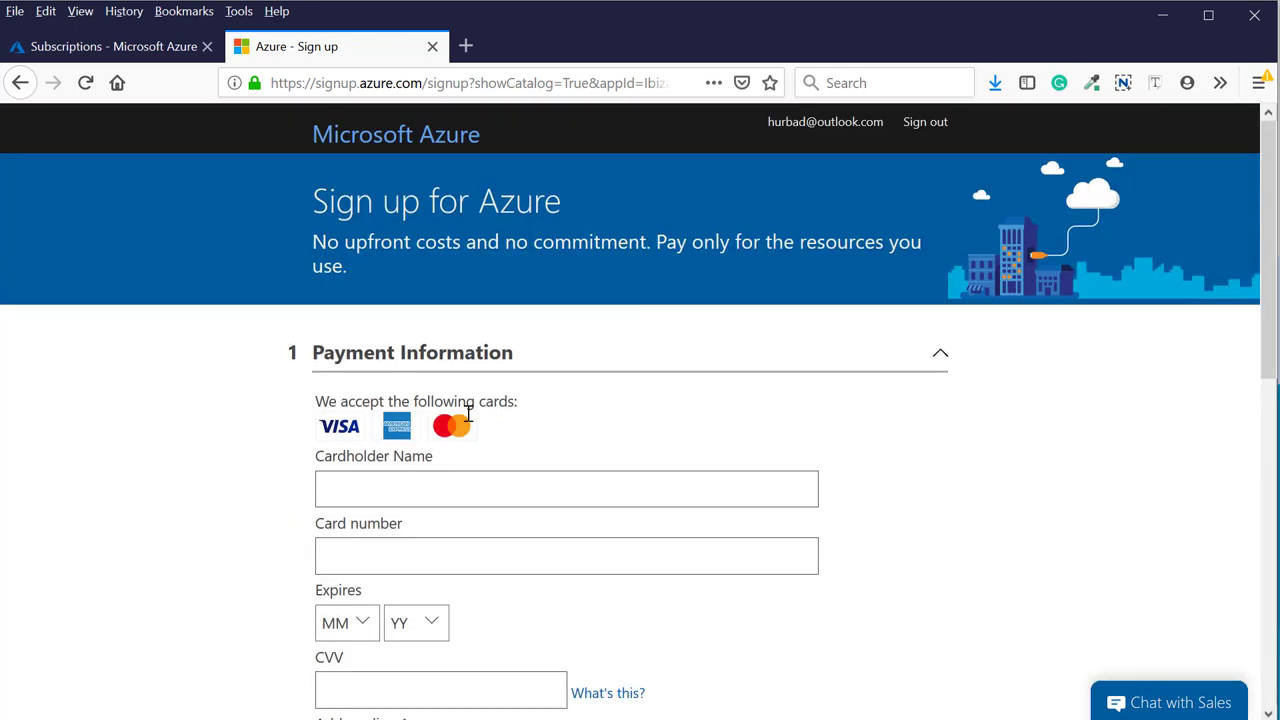
pyautogui.click(535, 360)
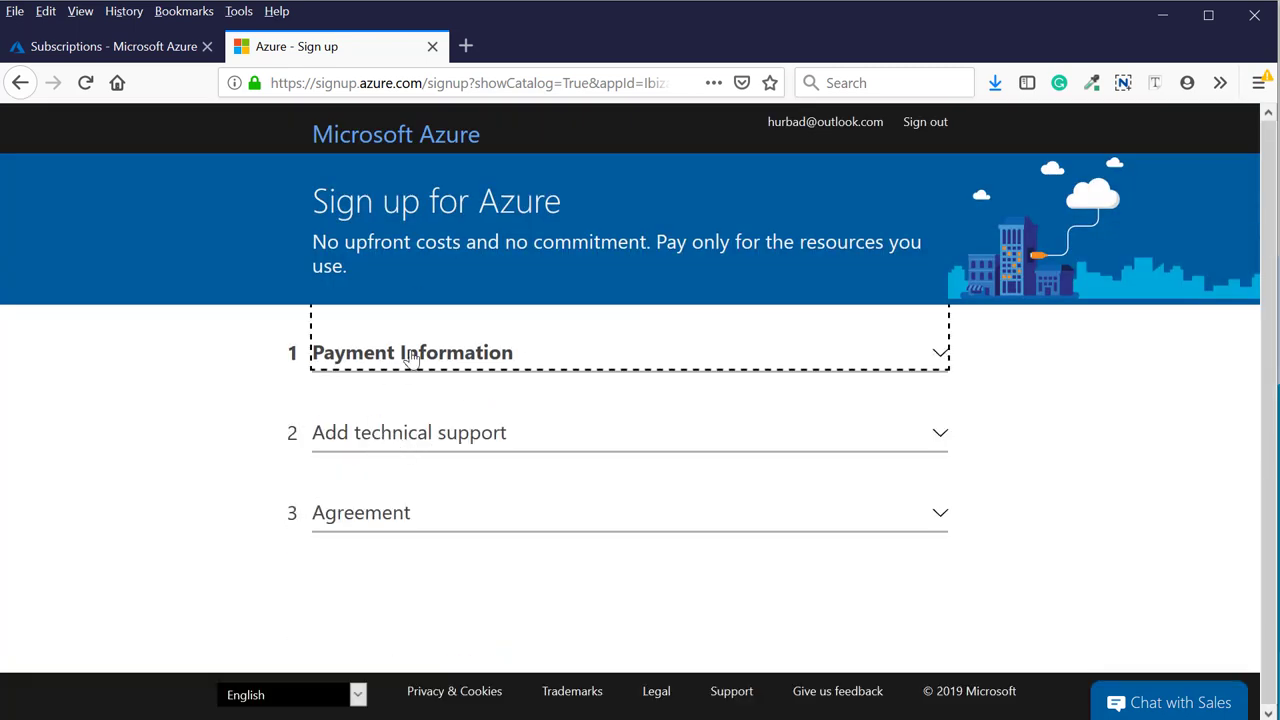
pyautogui.click(410, 358)
pyautogui.scroll(-7, 394, 455)
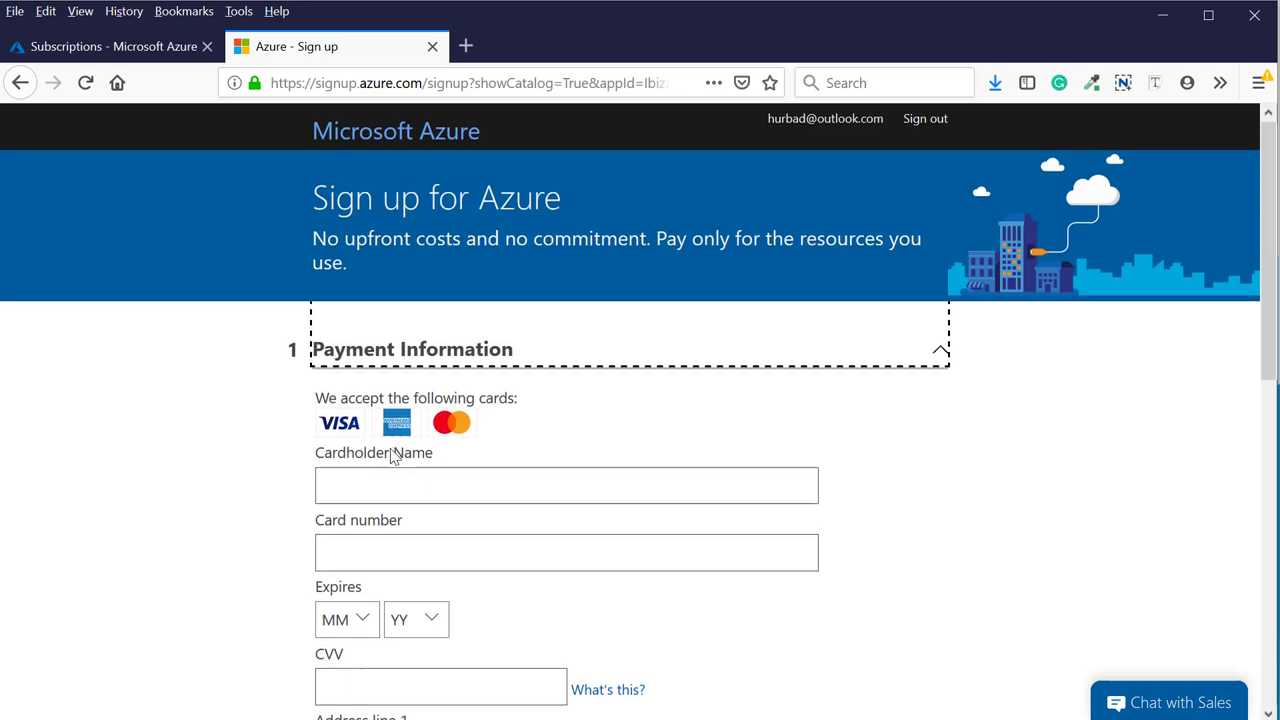
pyautogui.scroll(-3, 393, 460)
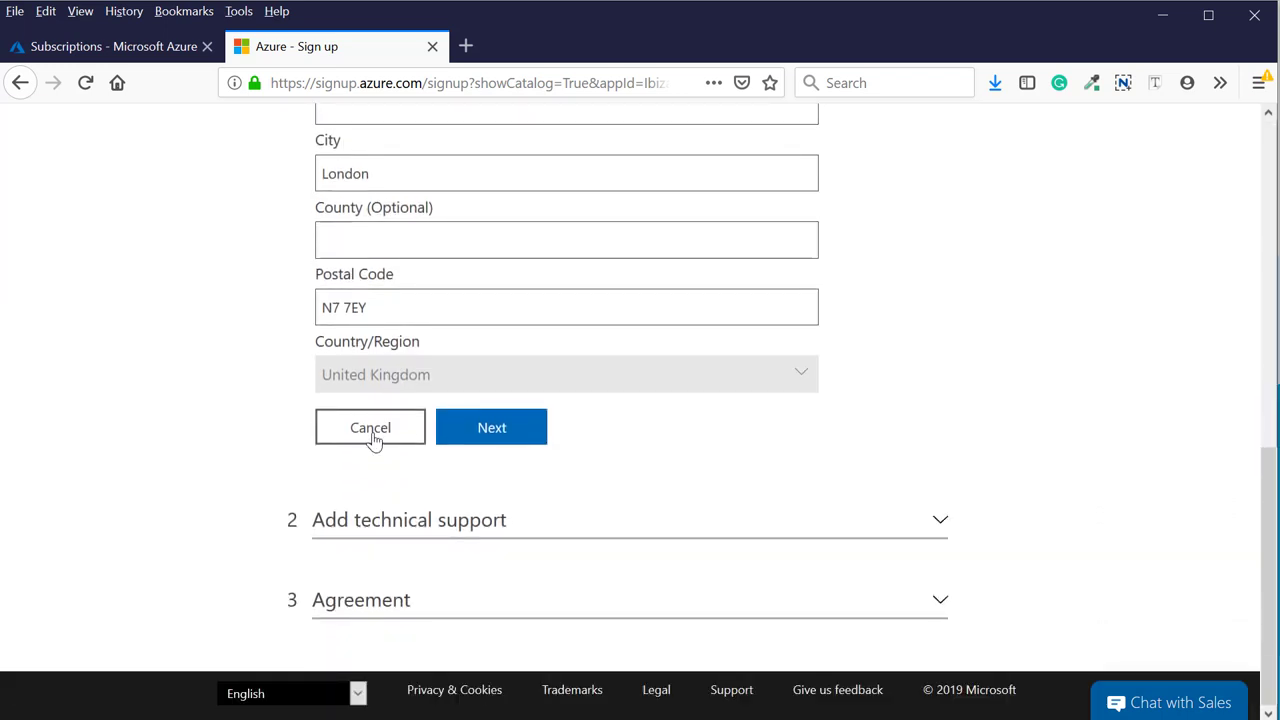
pyautogui.click(373, 436)
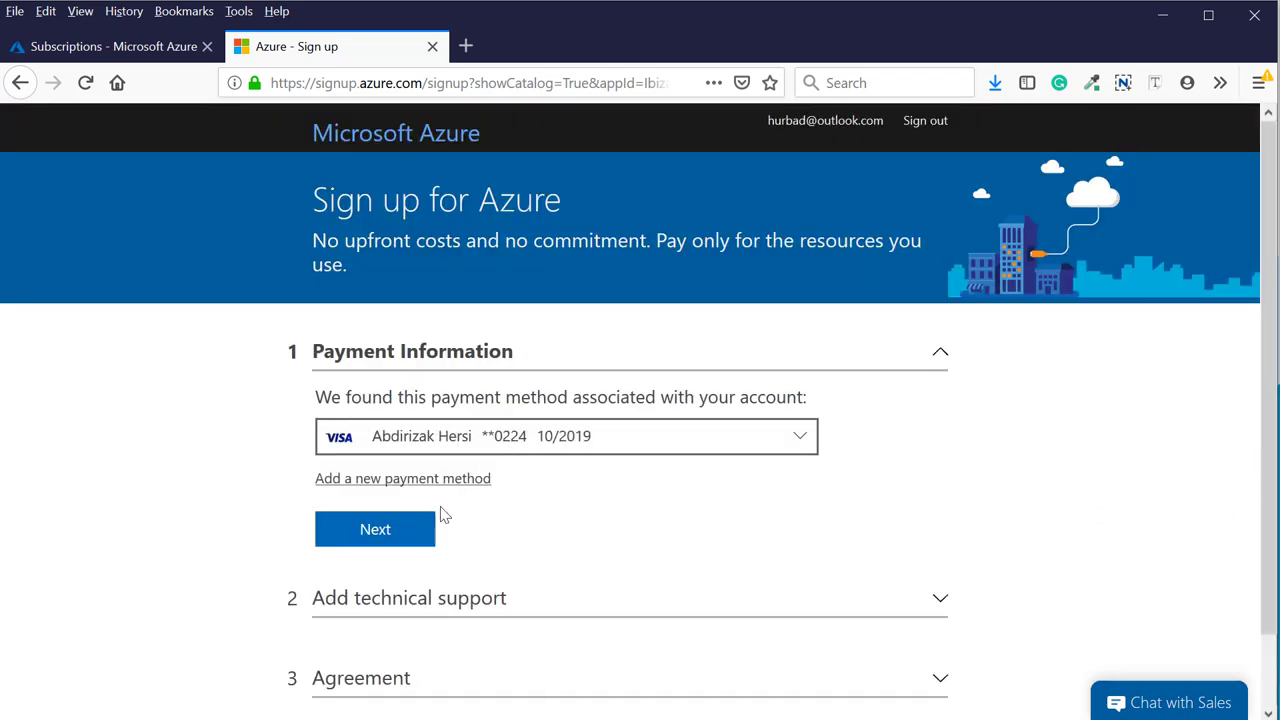
# Continue with the saved payment card and choose the no technical support option for the subscription
pyautogui.click(378, 532)
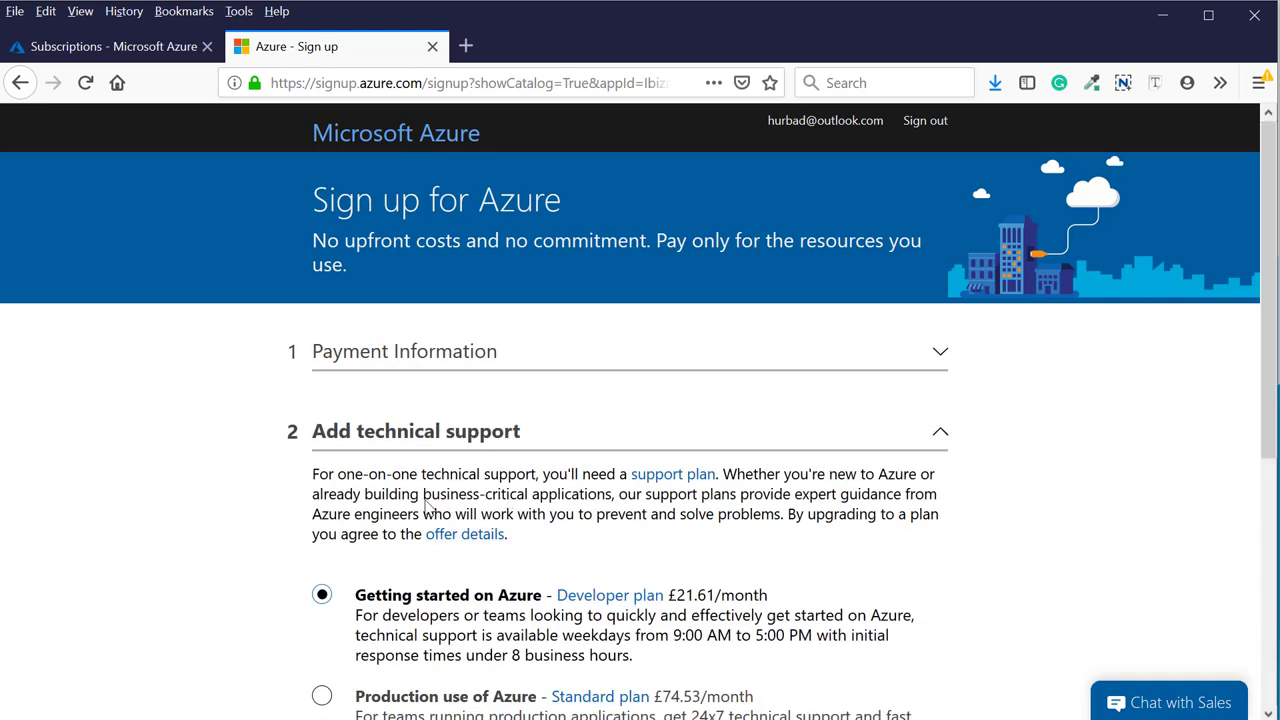
pyautogui.scroll(-2, 500, 470)
pyautogui.scroll(-3, 530, 478)
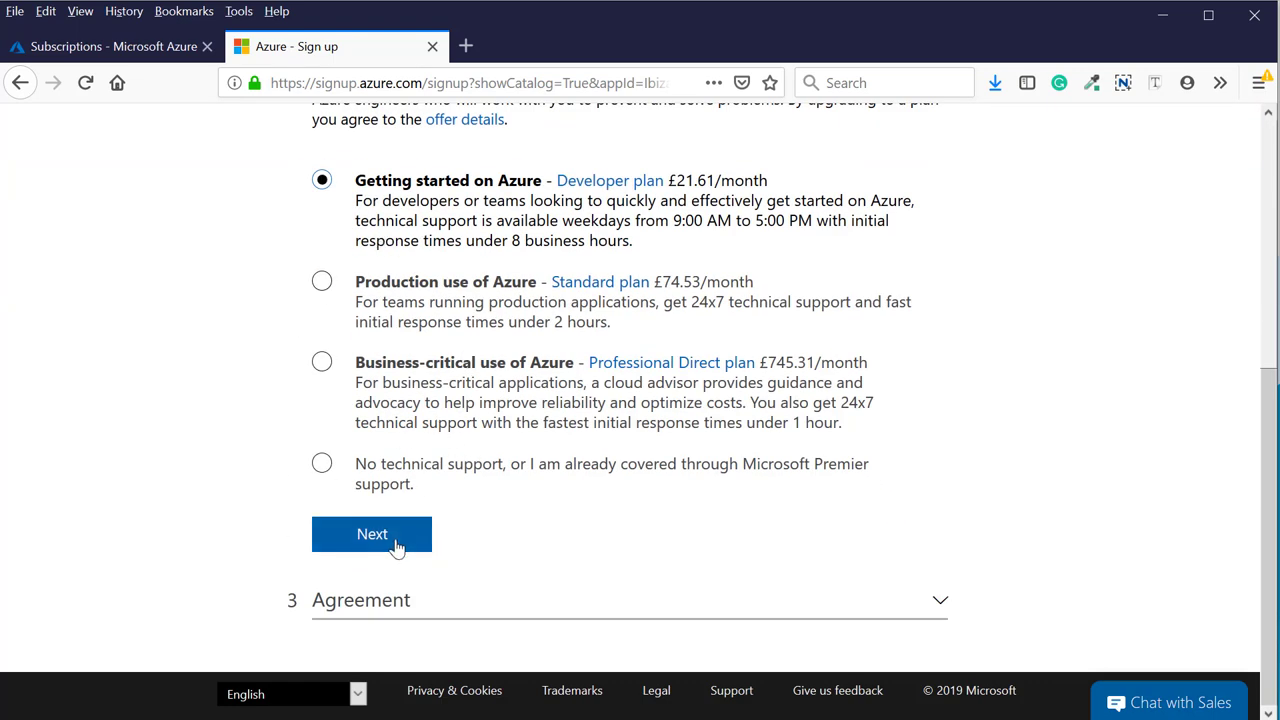
pyautogui.click(322, 463)
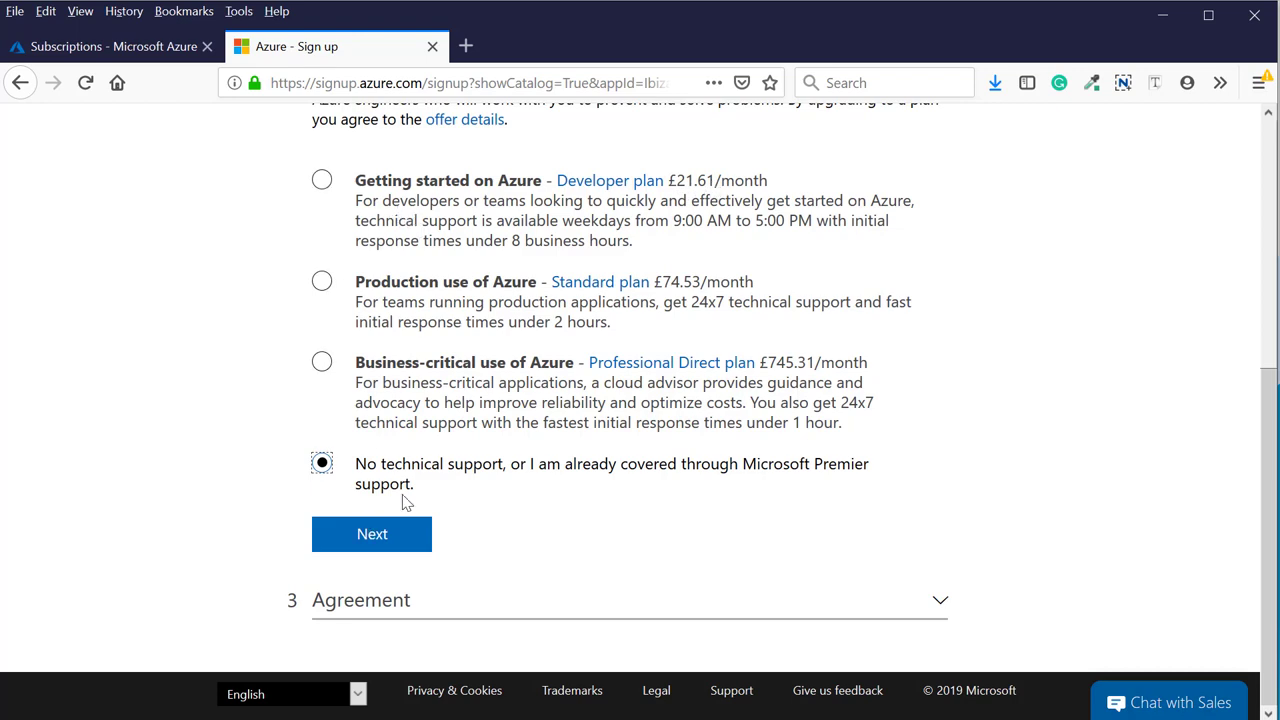
# Confirm the support choice and accept the subscription agreement, offer details and privacy statement
pyautogui.click(370, 538)
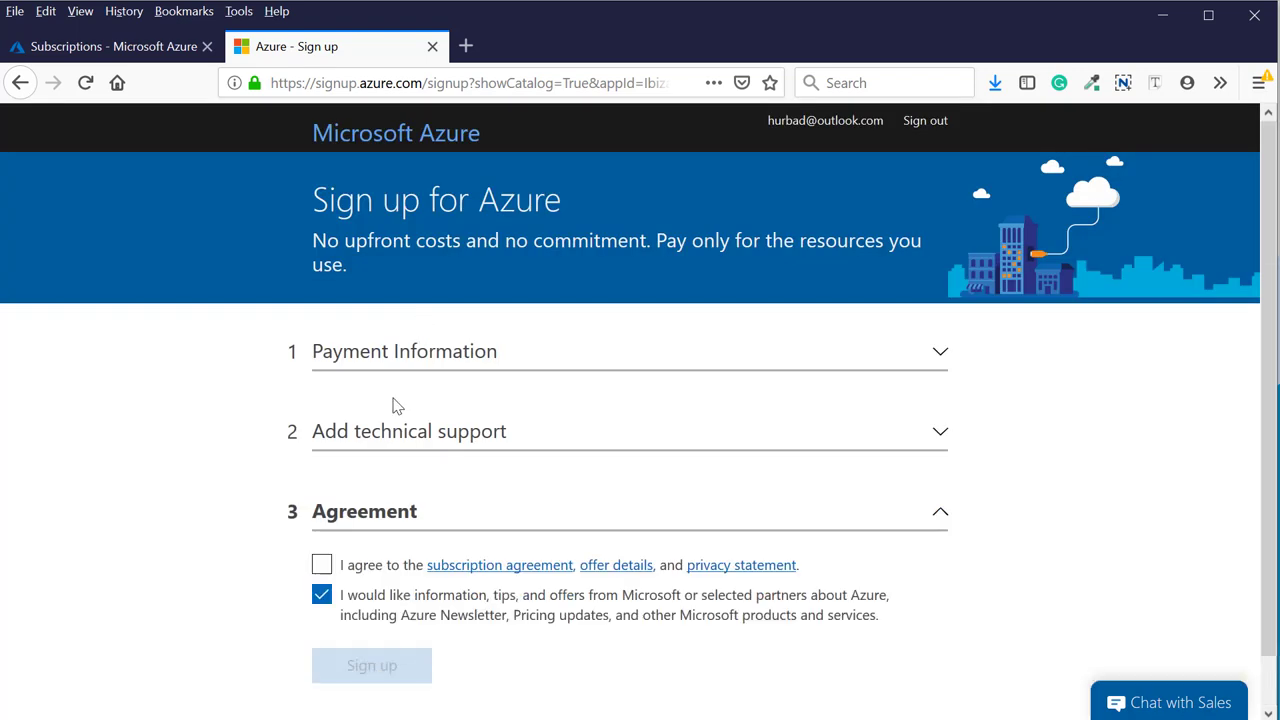
pyautogui.click(321, 513)
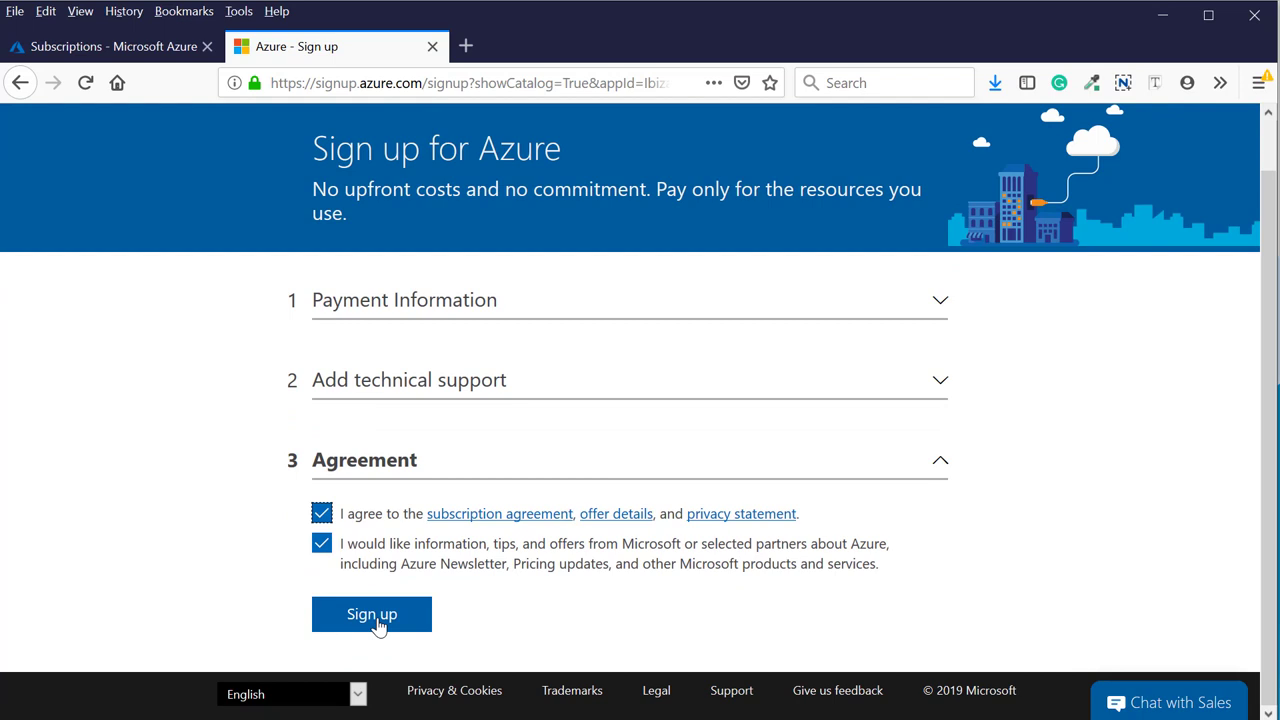
# Return to the subscription list in the Azure portal and open Access control (IAM) for the Pay-As-You-Go subscription
pyautogui.click(157, 46)
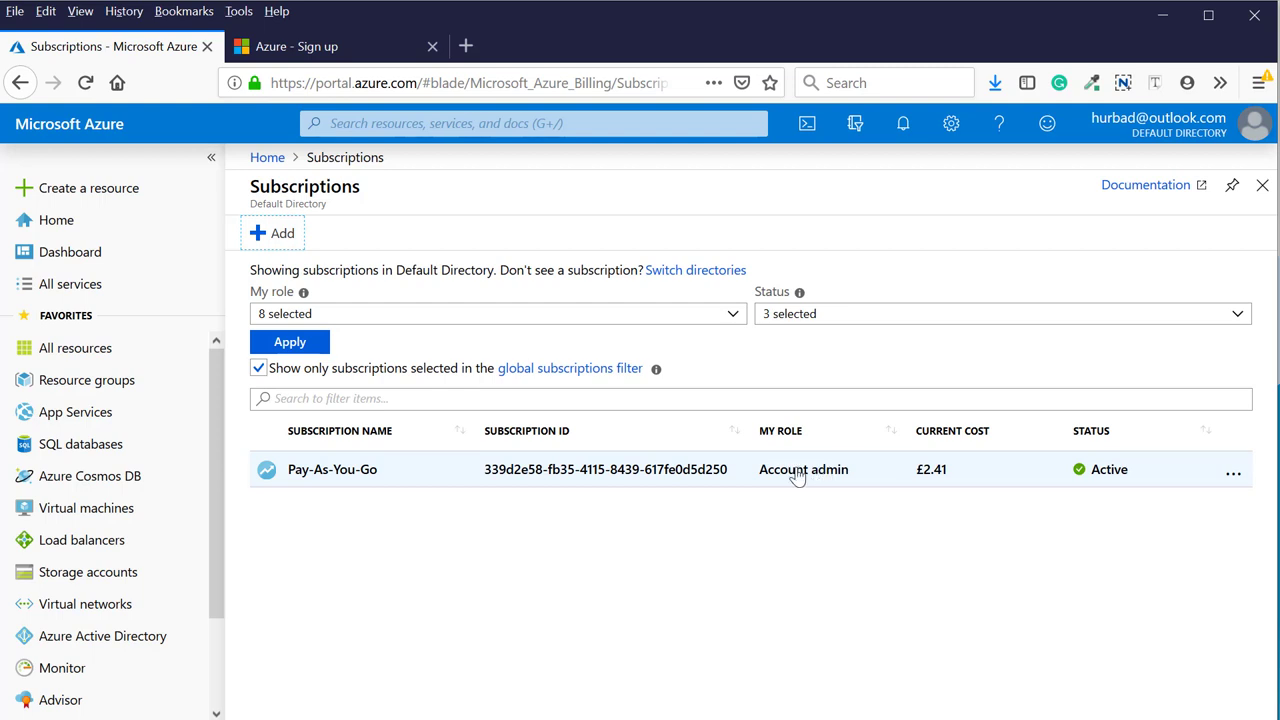
pyautogui.click(504, 476)
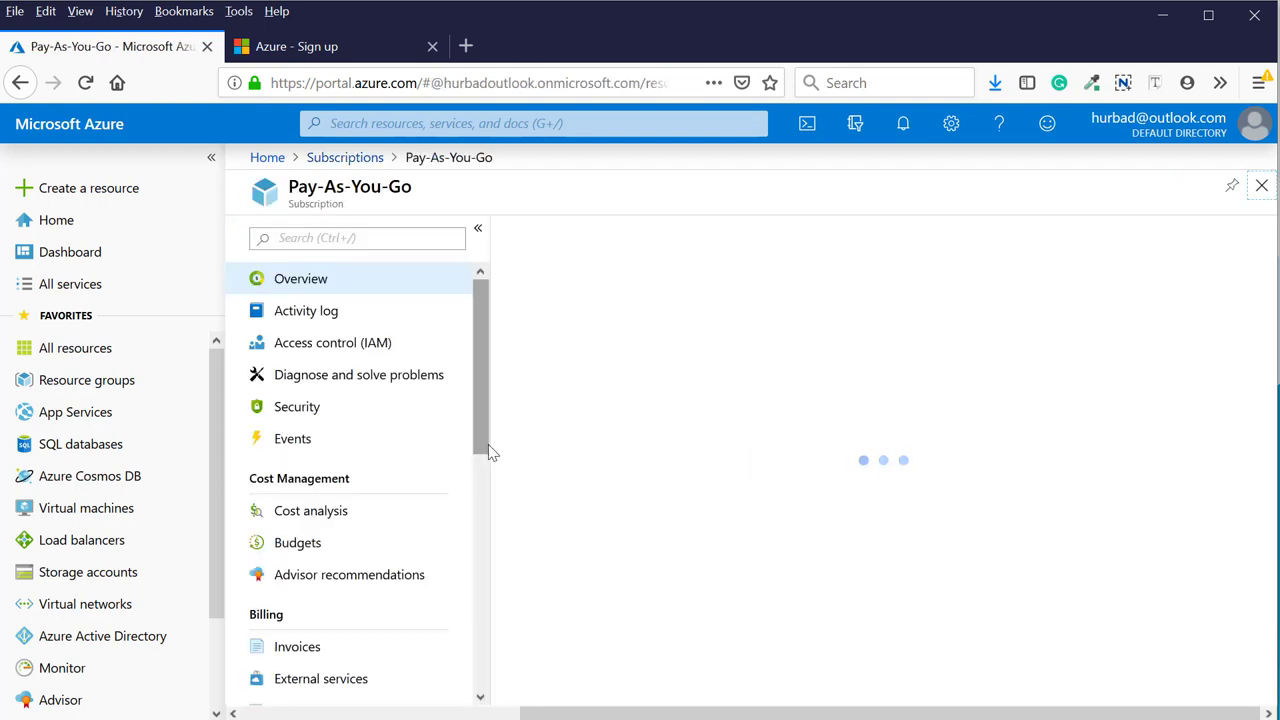
pyautogui.click(311, 348)
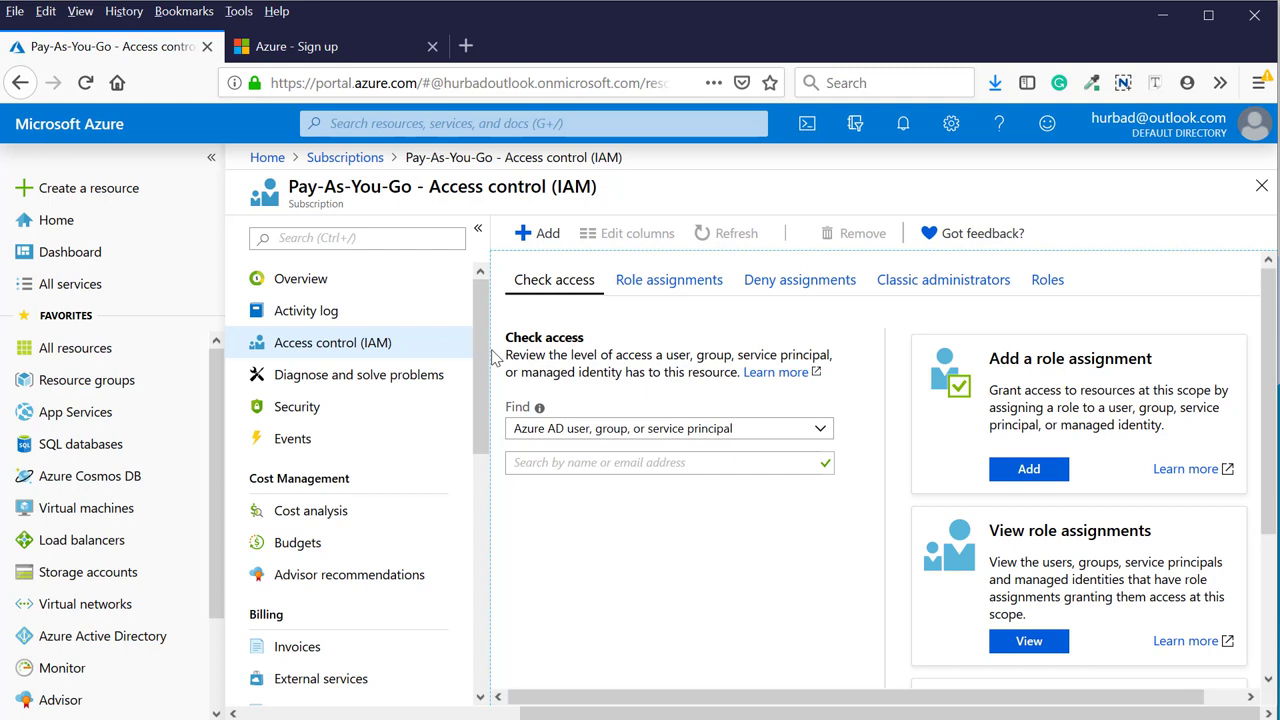
pyautogui.click(57, 222)
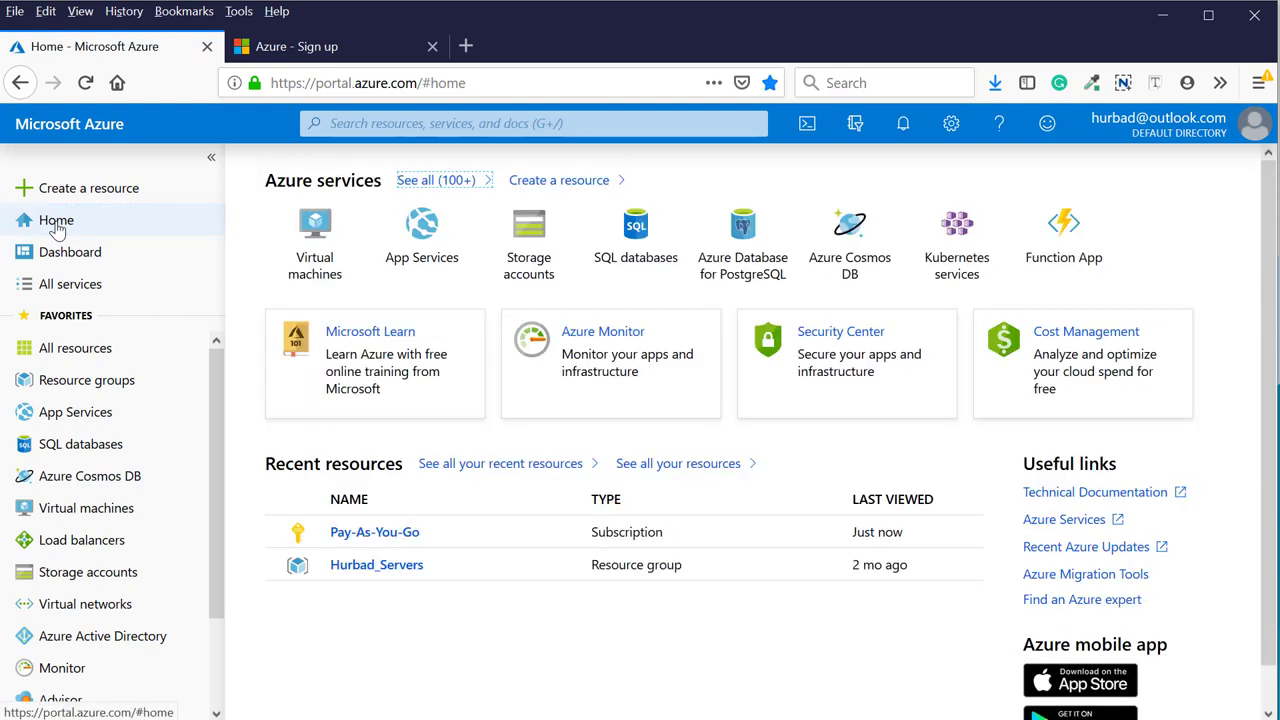
pyautogui.click(388, 121)
pyautogui.write('access')
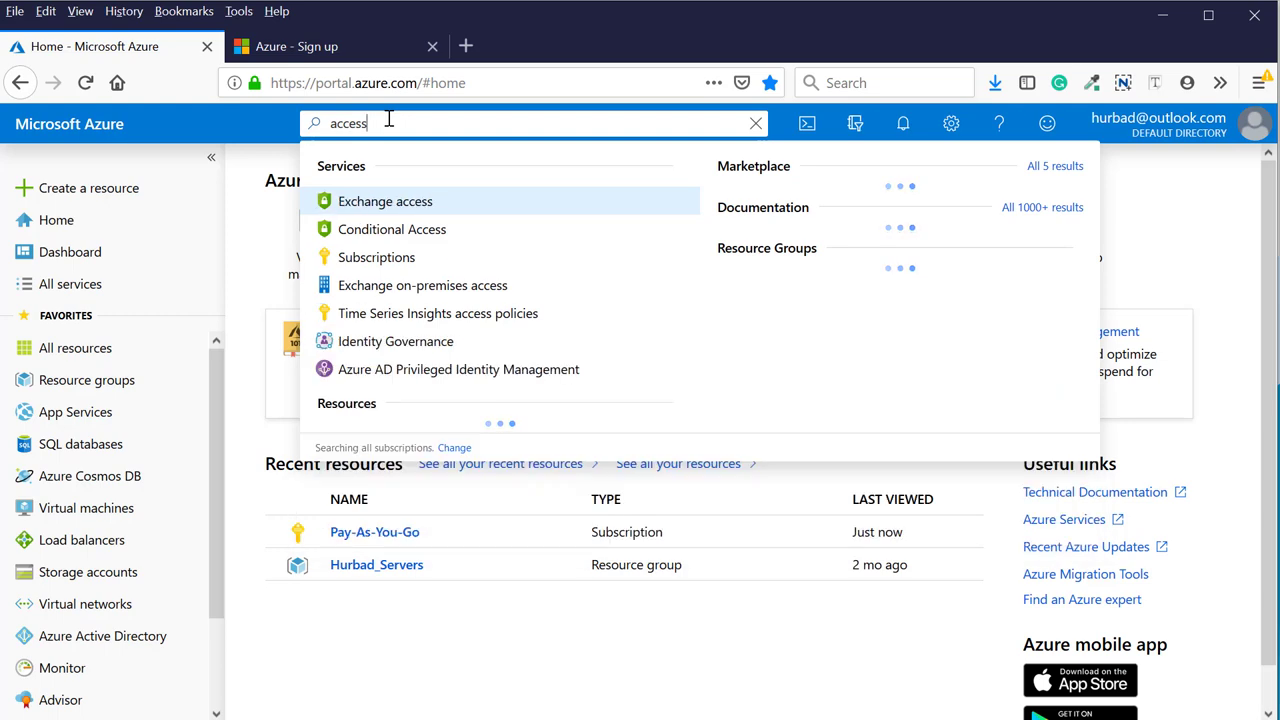
pyautogui.press('BackSpace')
pyautogui.press('BackSpace')
pyautogui.press('BackSpace')
pyautogui.press('BackSpace')
pyautogui.press('BackSpace')
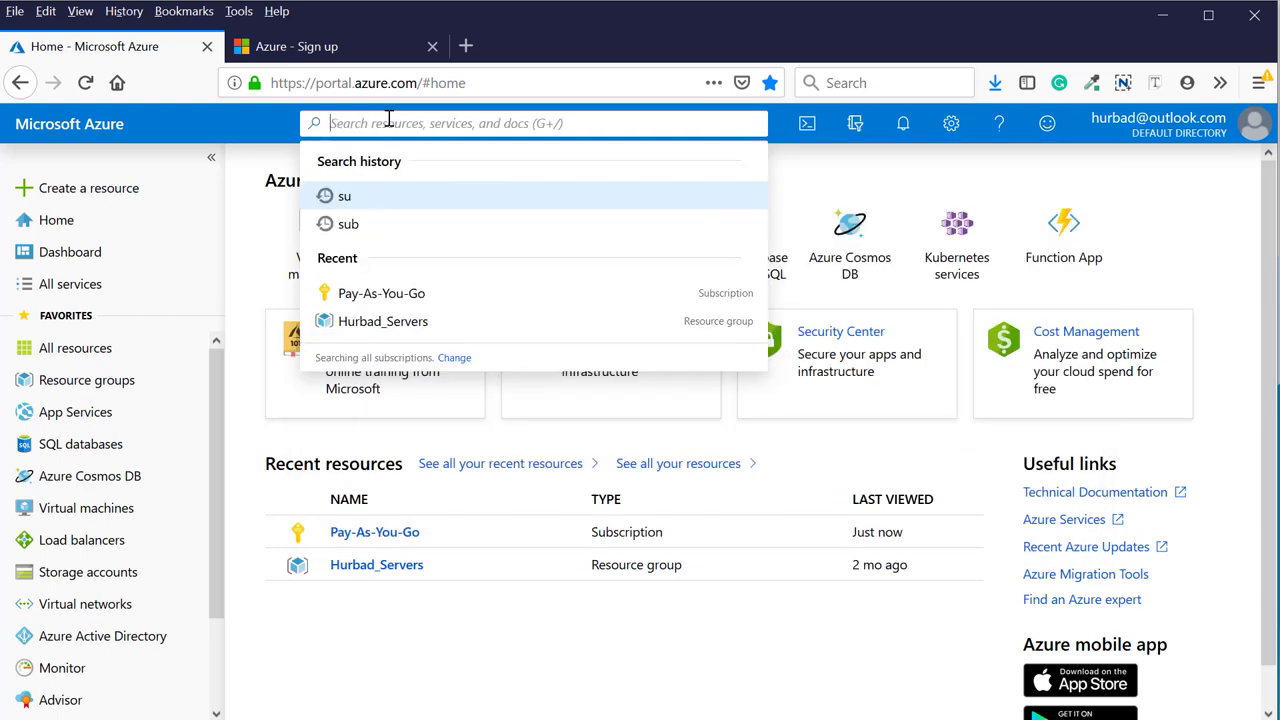
# Search the portal for "sub", open Subscriptions and go to the Pay-As-You-Go subscription's Access control (IAM)
pyautogui.write('sub')
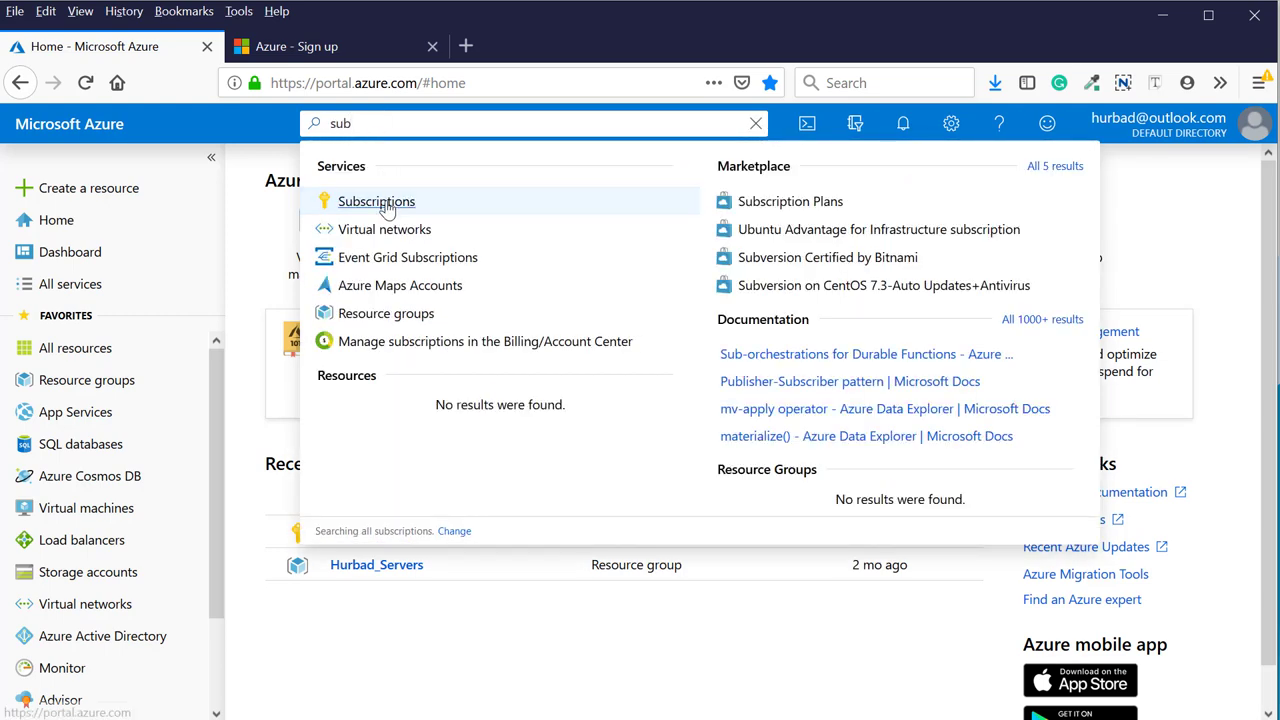
pyautogui.click(388, 204)
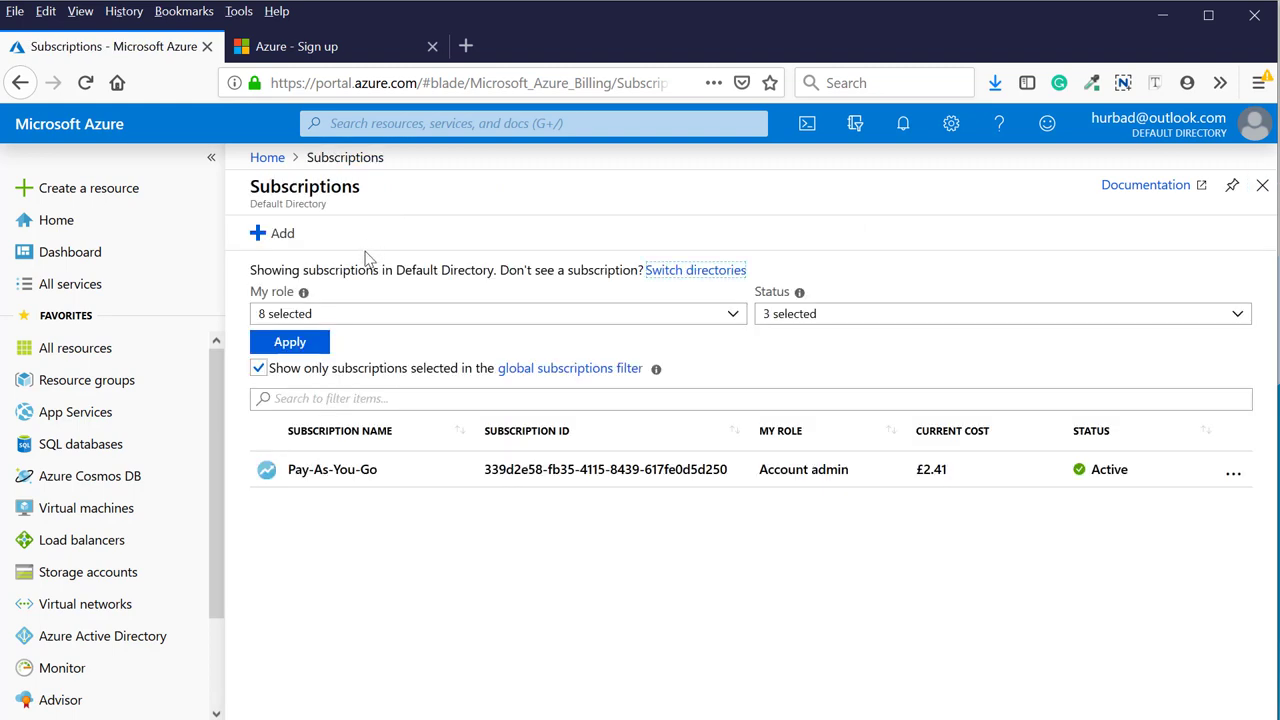
pyautogui.click(338, 479)
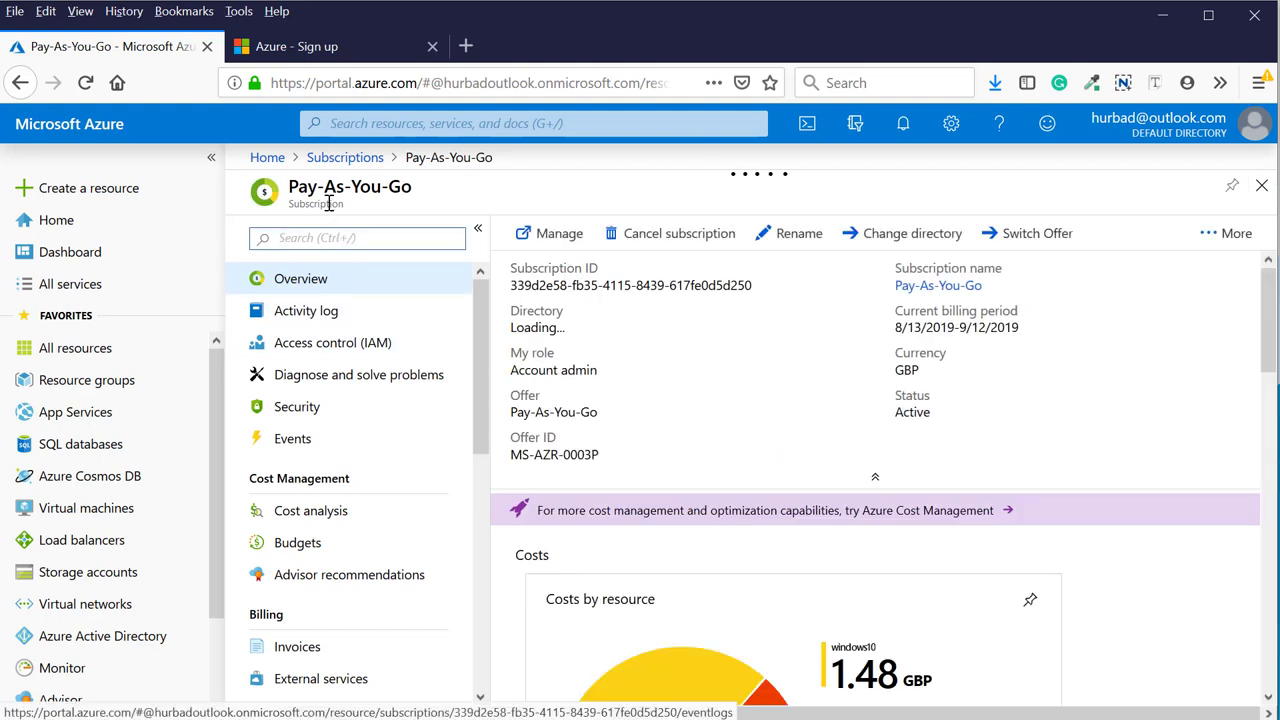
pyautogui.click(327, 350)
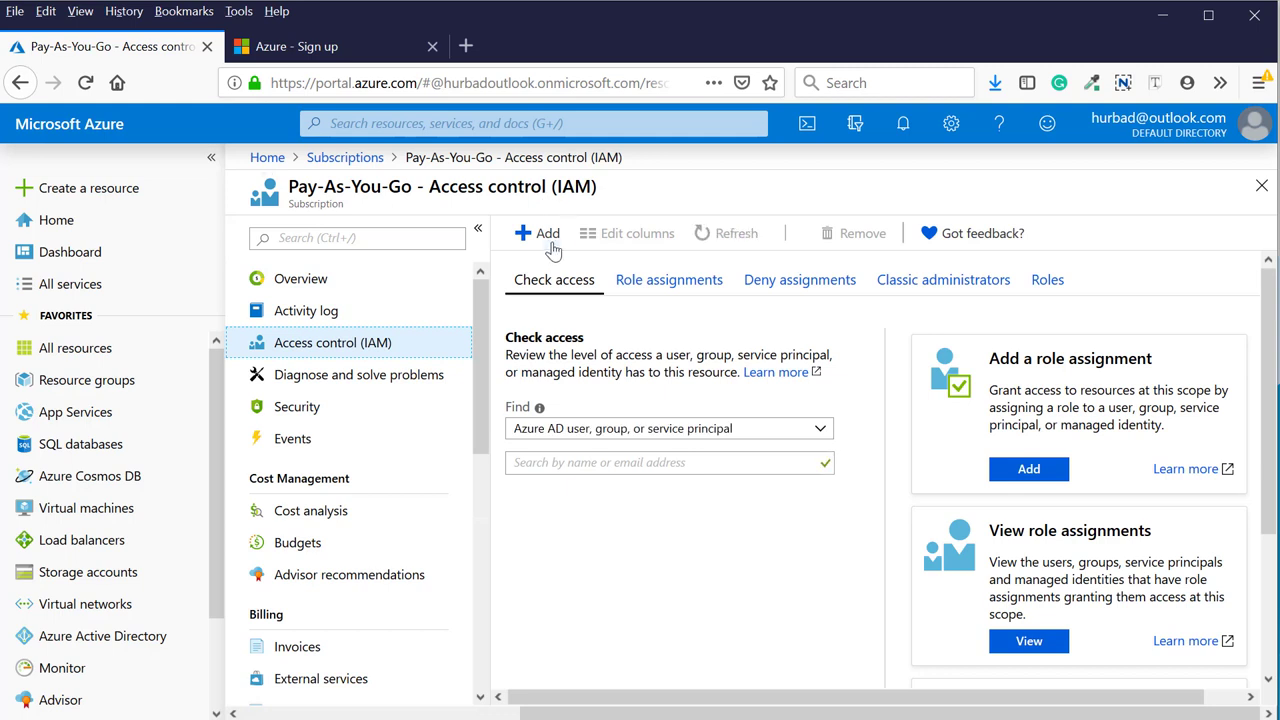
# Start a new role assignment on the subscription and select the Hurbad Institute of Technology account as member
pyautogui.click(533, 238)
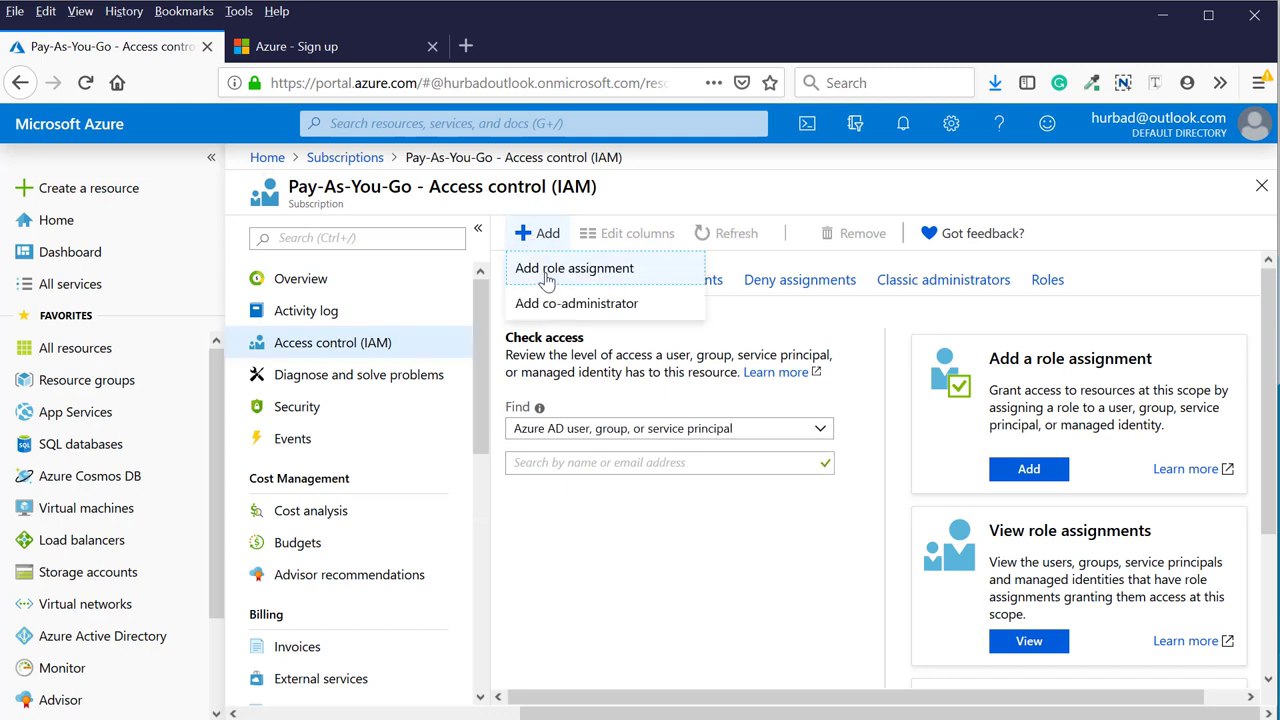
pyautogui.click(546, 272)
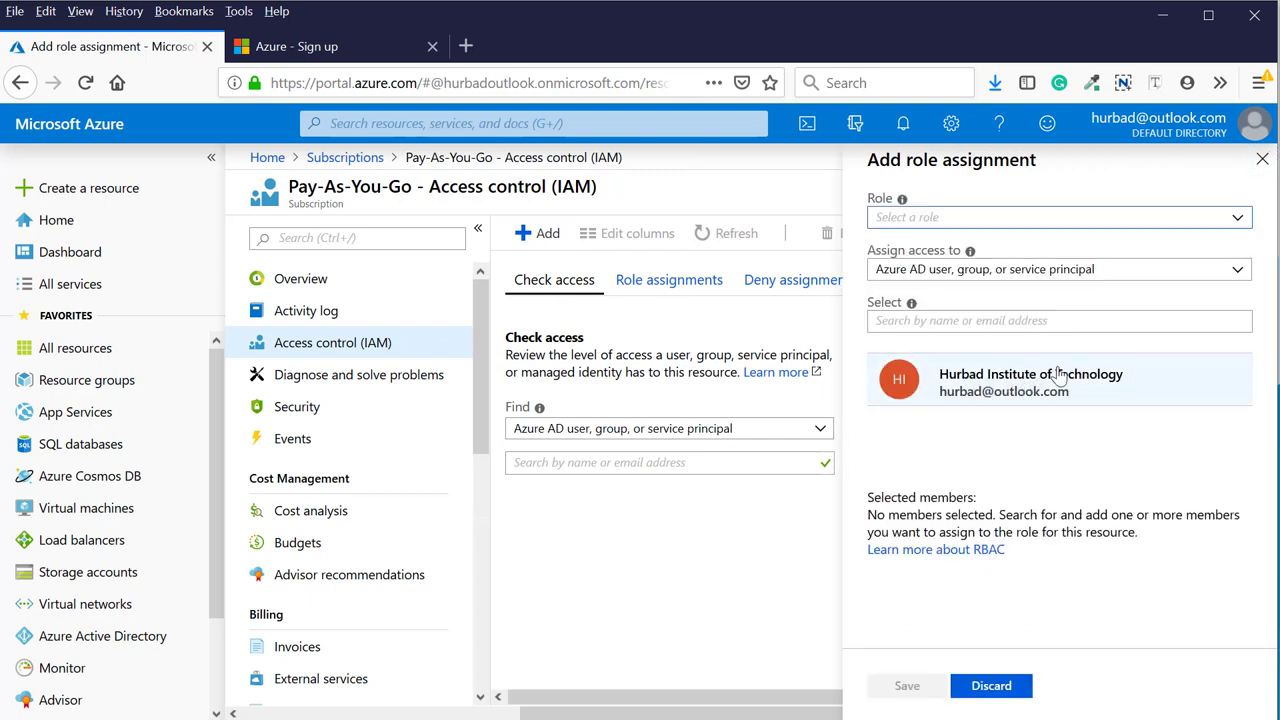
pyautogui.click(1021, 393)
# Browse the available roles, filter them by "admin" and choose Security Admin for the assignment
pyautogui.click(963, 216)
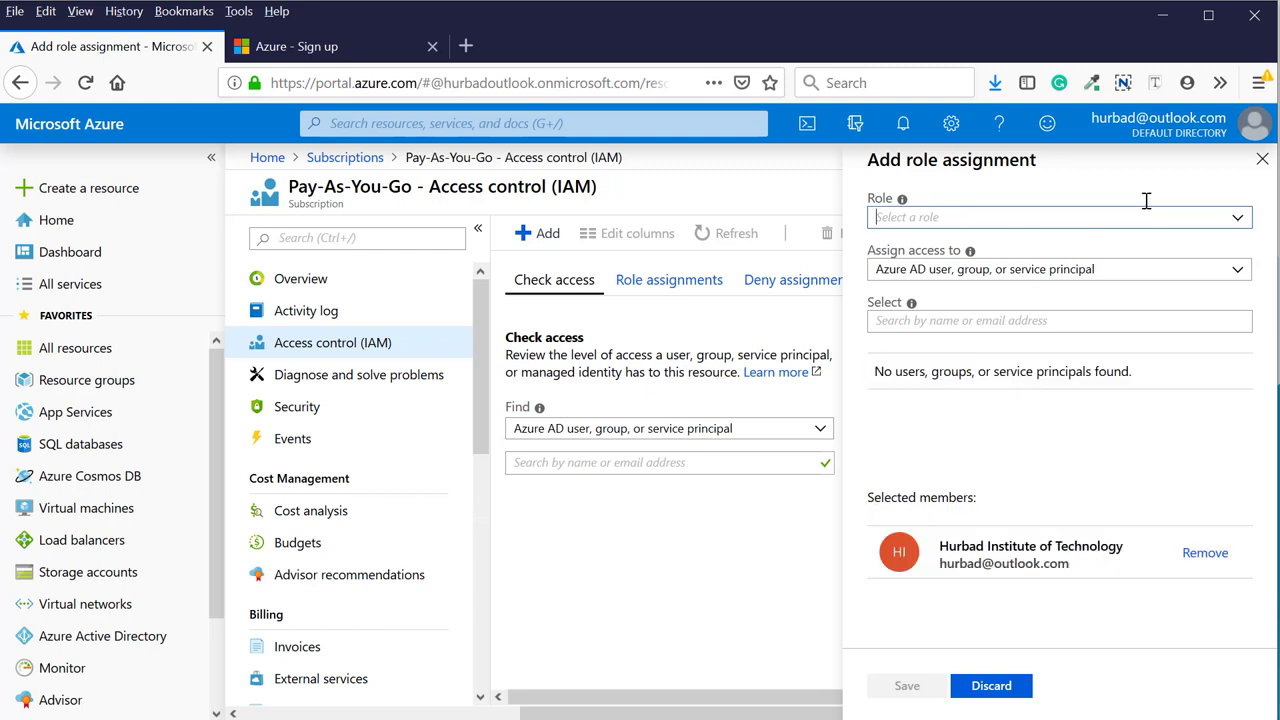
pyautogui.click(1239, 218)
pyautogui.click(1239, 220)
pyautogui.click(1239, 220)
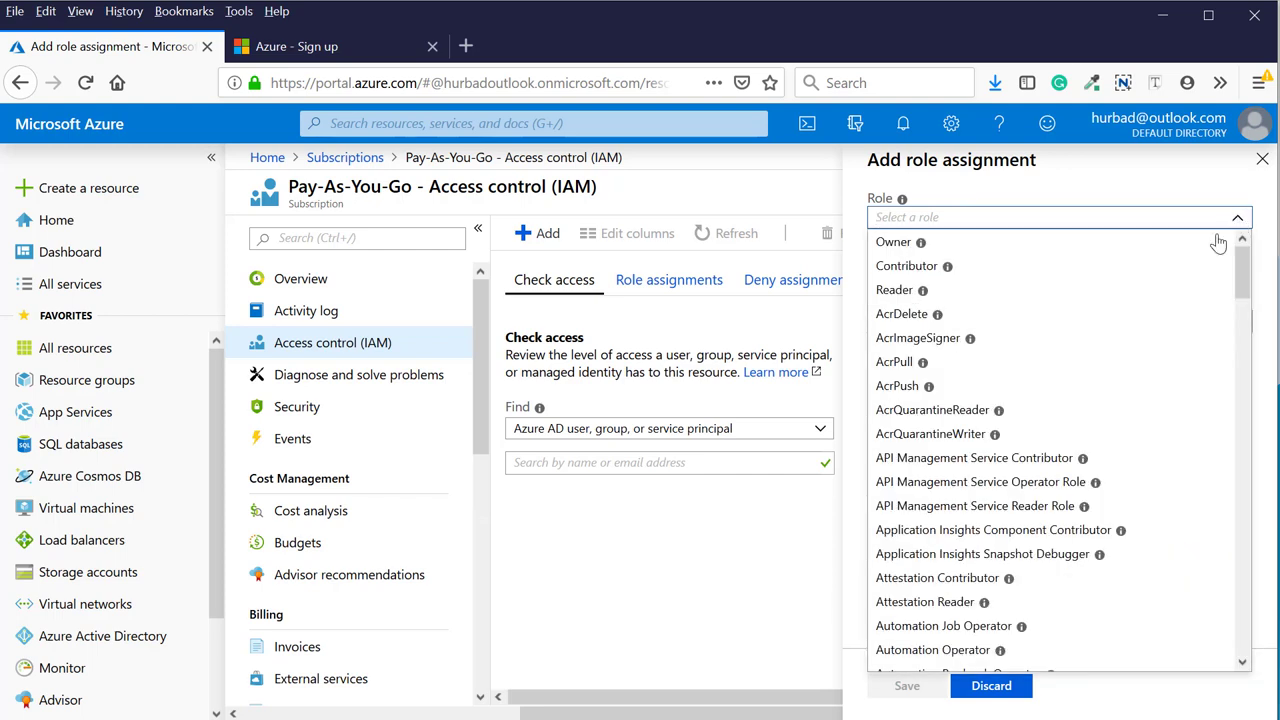
pyautogui.scroll(-10, 988, 335)
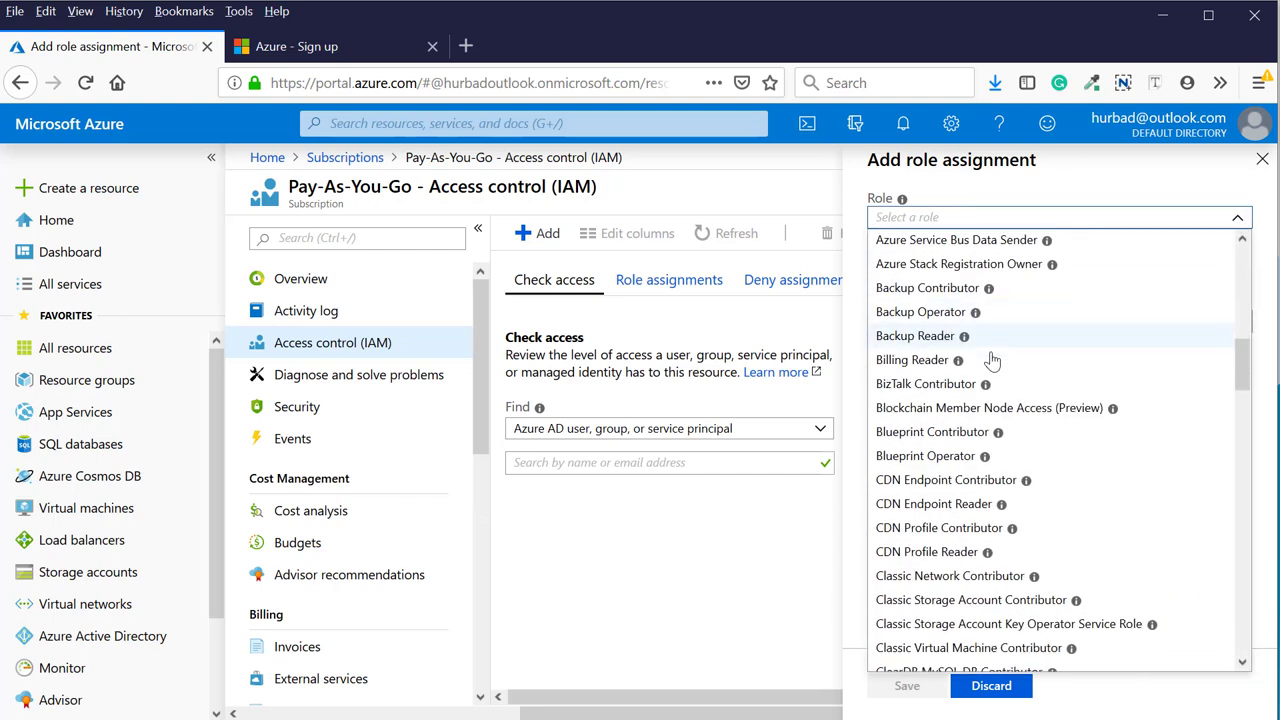
pyautogui.scroll(-8, 992, 330)
pyautogui.write('a')
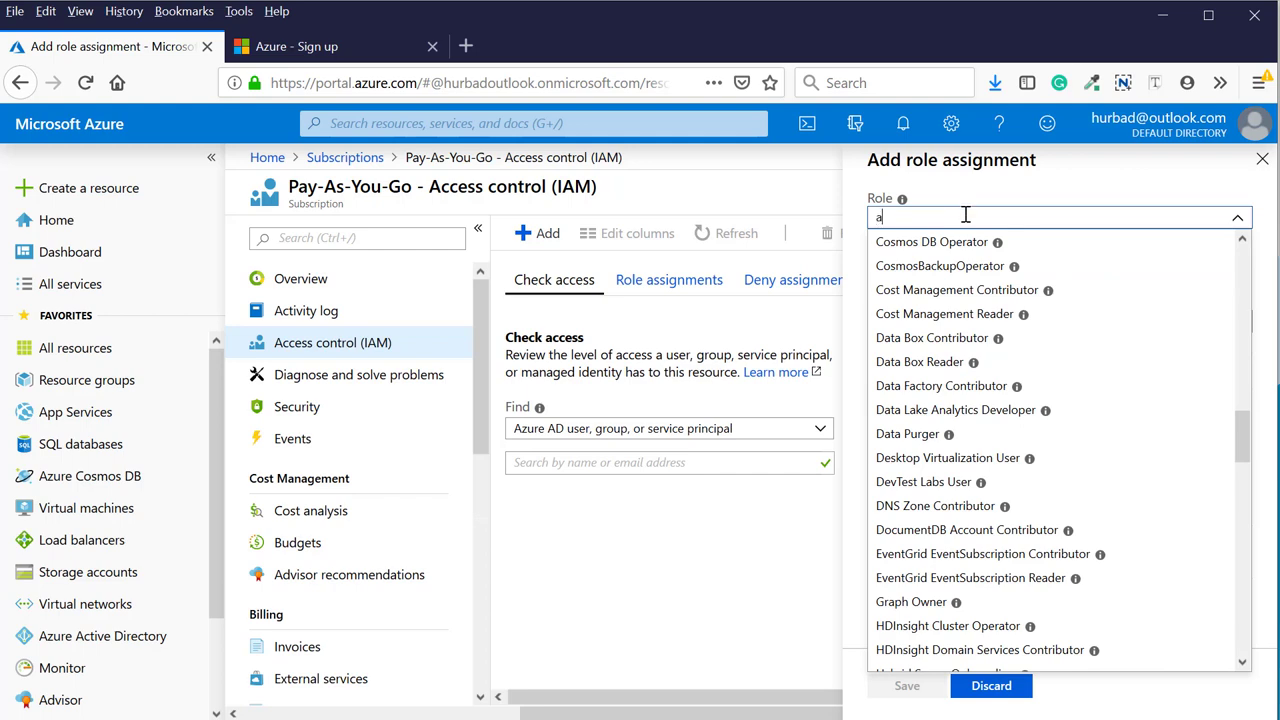
pyautogui.write('dmin')
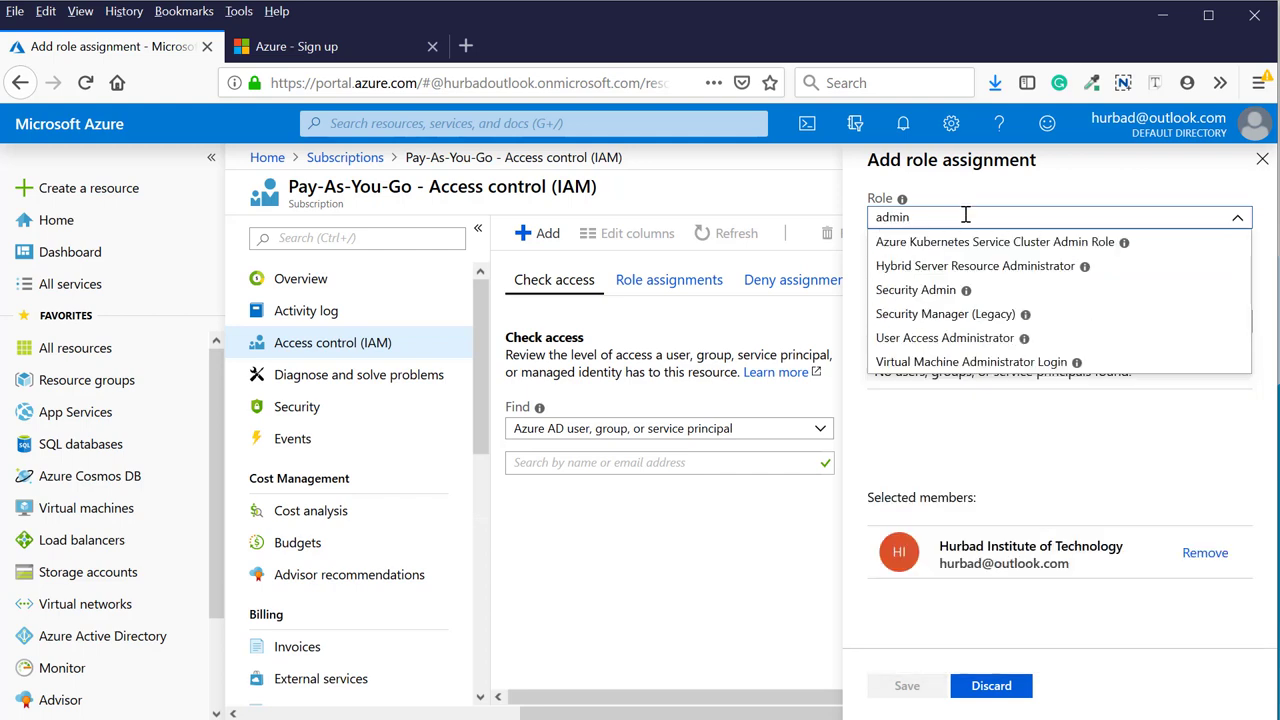
pyautogui.click(908, 291)
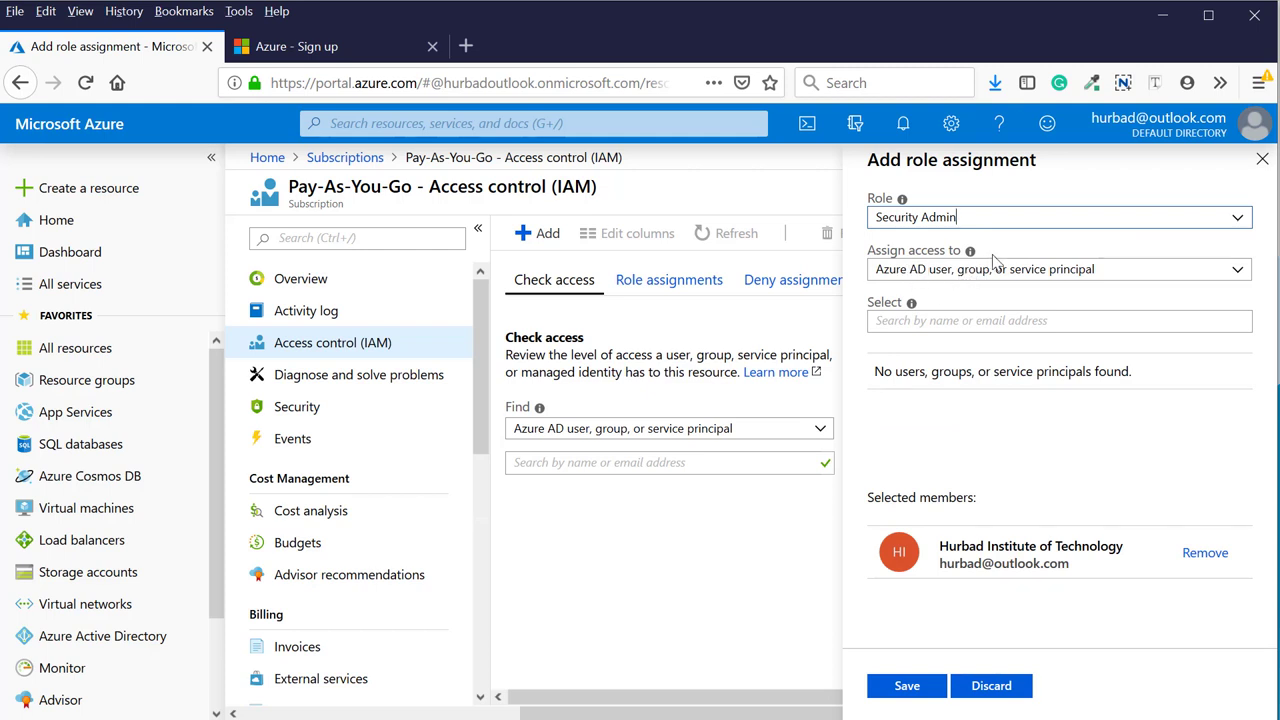
# Review the options for assigning access, keep Azure AD user, group, or service principal, and save the role assignment
pyautogui.press('Tab')
pyautogui.click(970, 272)
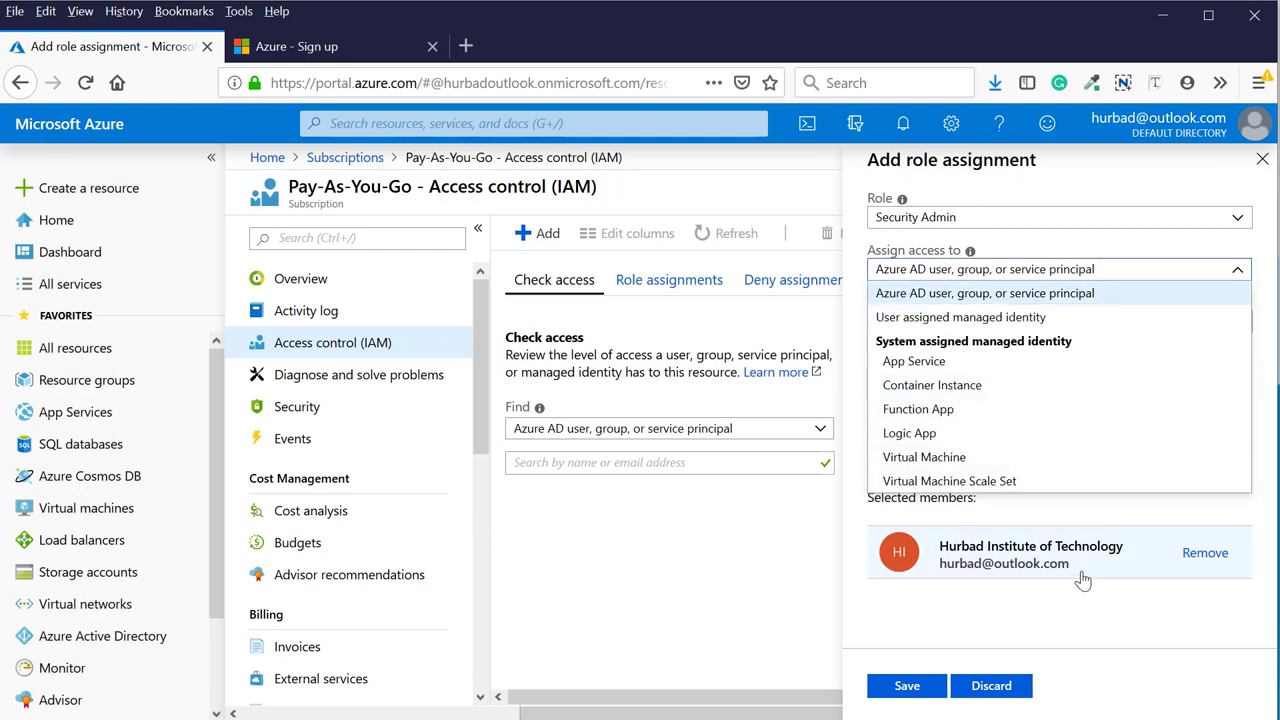
pyautogui.click(1088, 496)
pyautogui.click(940, 322)
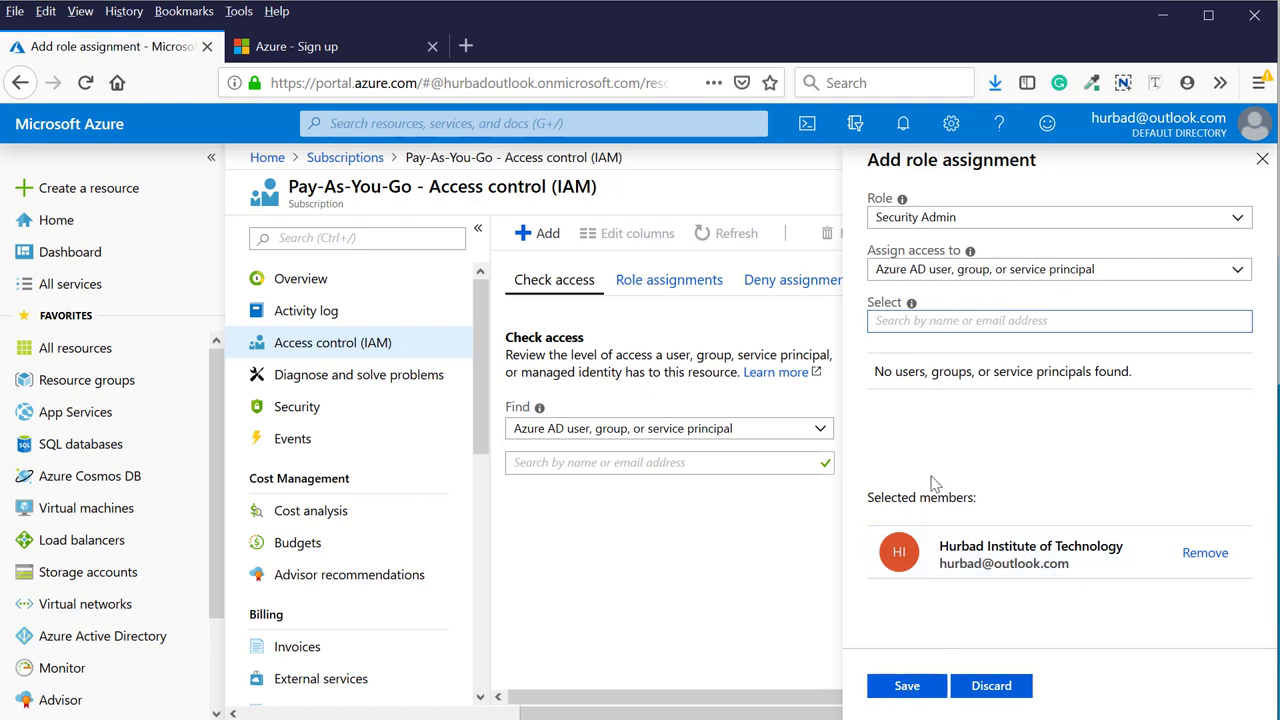
pyautogui.click(907, 686)
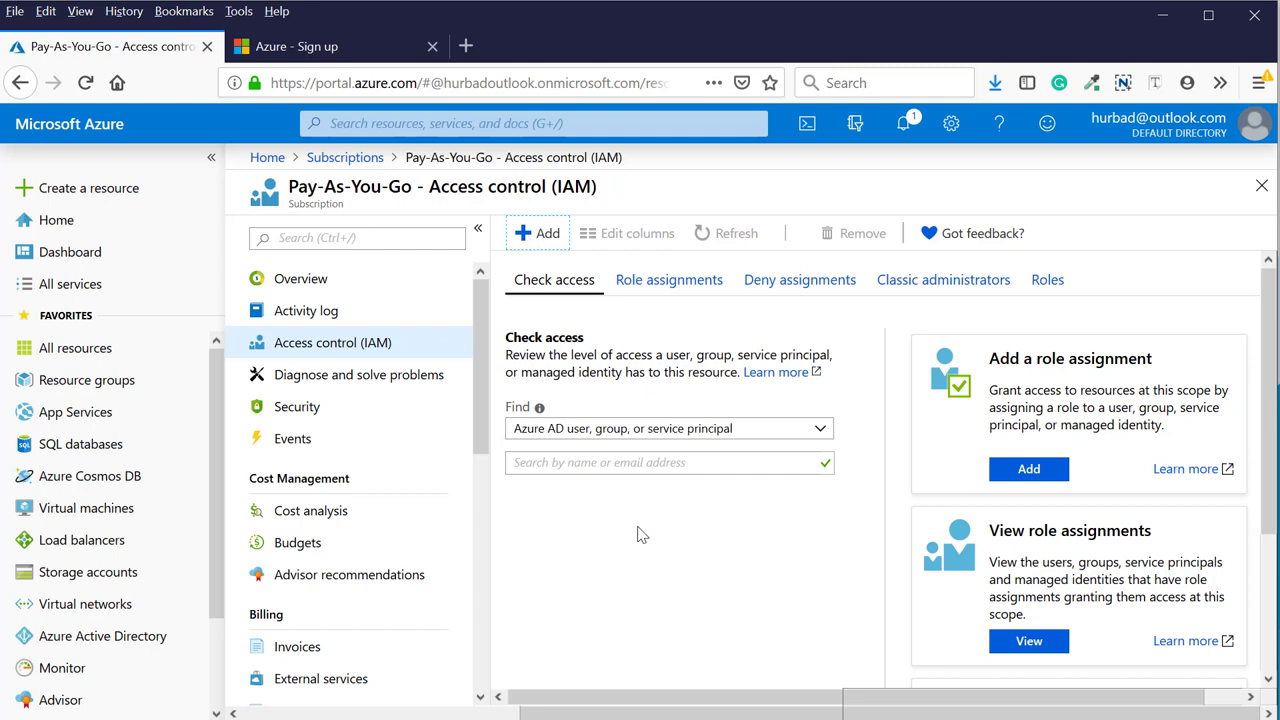
# Start a new search across the portal's resources, services and docs
pyautogui.click(398, 126)
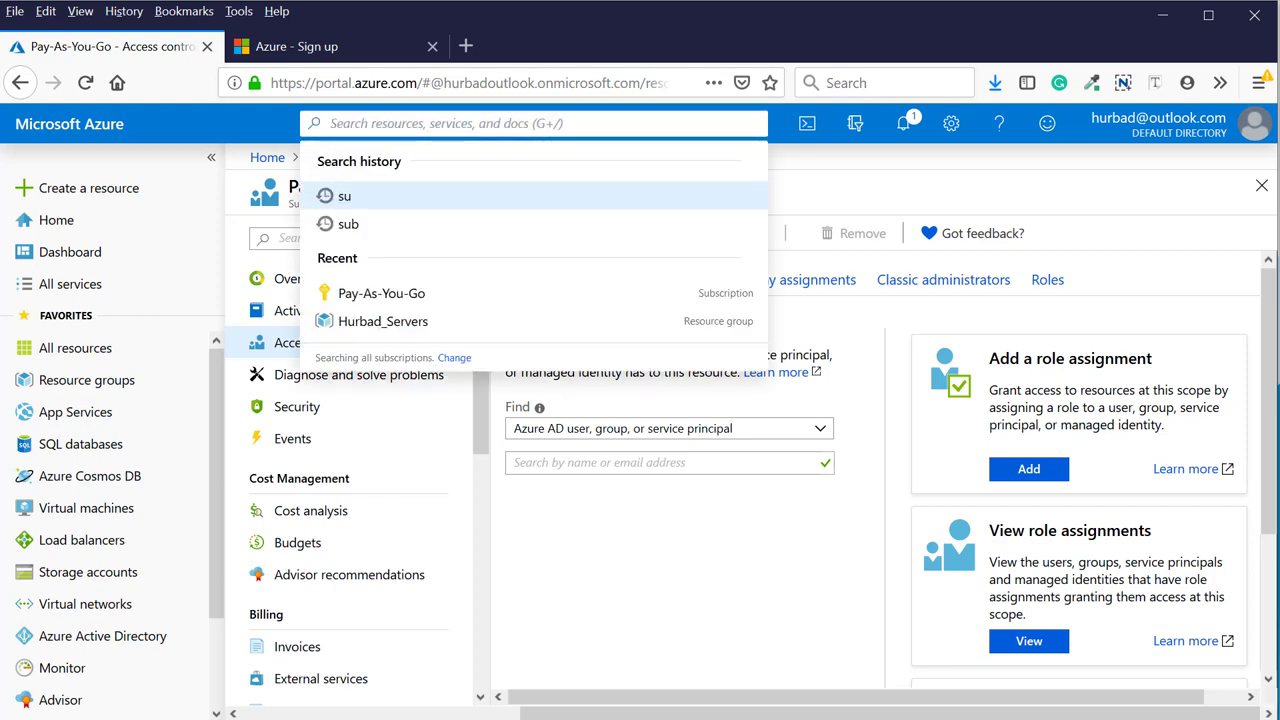